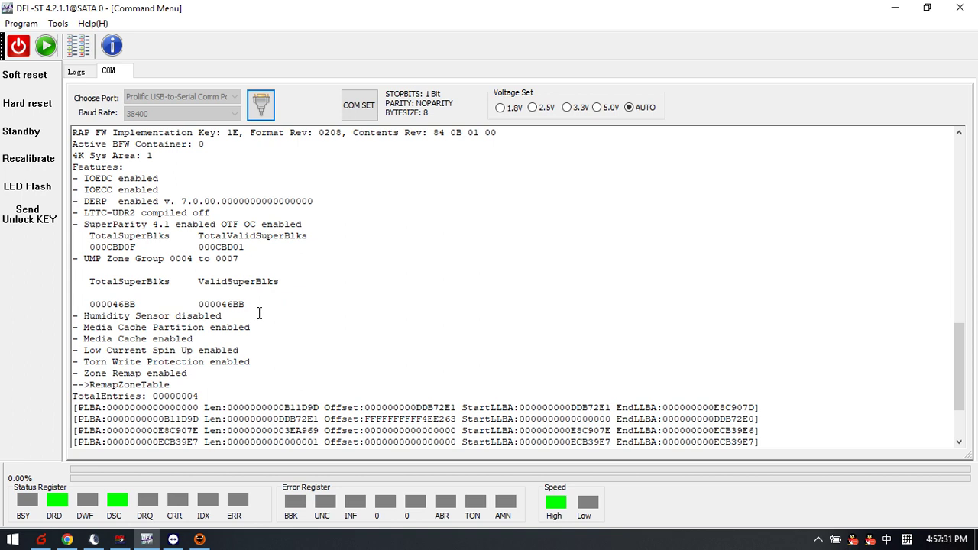
Examine the COM terminal output for the drive's product family ID and firmware details.
scroll(259, 313, up, 4)
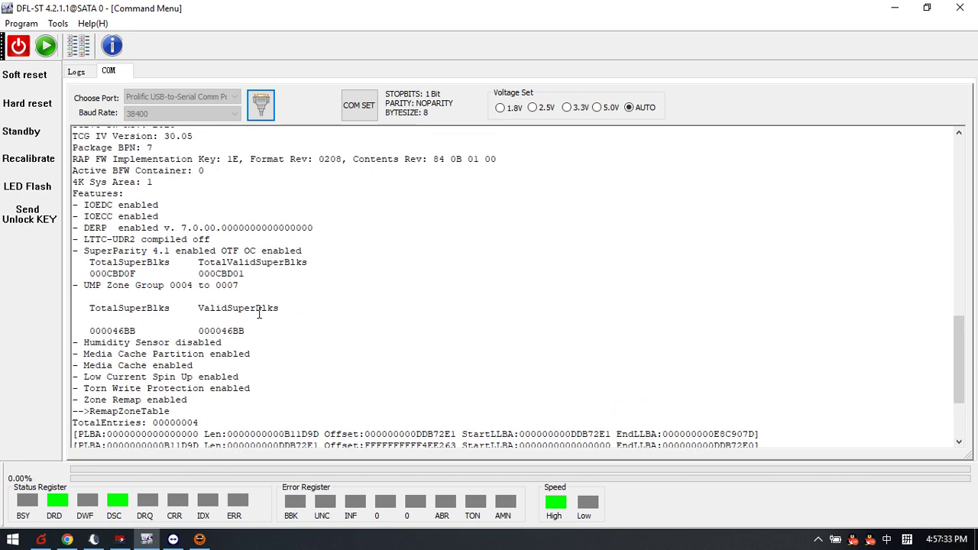
scroll(259, 314, up, 3)
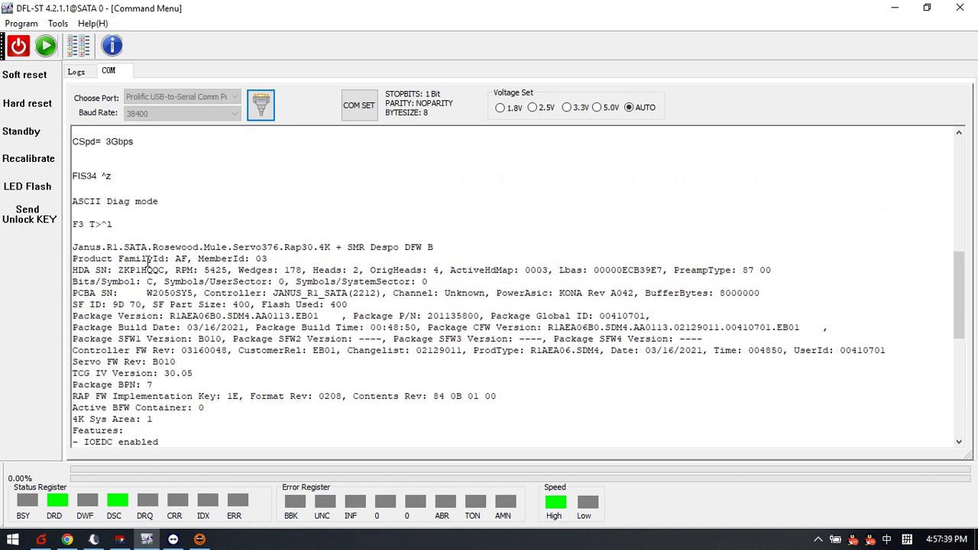
drag(170, 248, 191, 259)
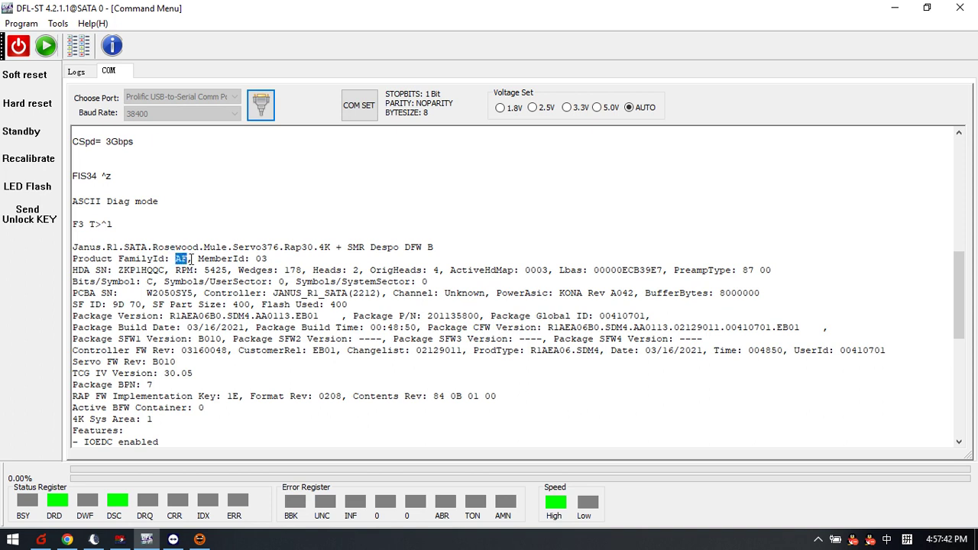
click(233, 287)
scroll(233, 287, down, 4)
scroll(158, 322, up, 7)
scroll(158, 323, up, 3)
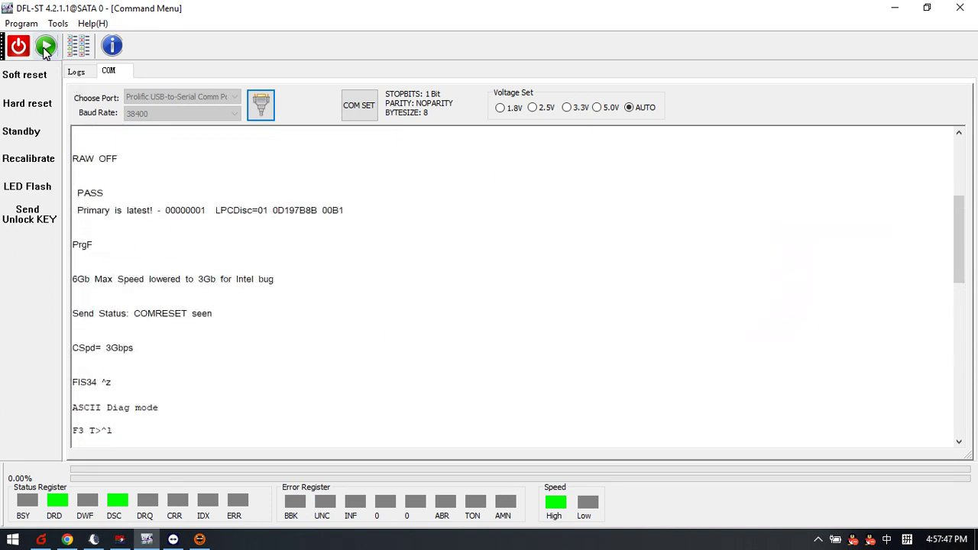
Start the drive session, obtain the drive info and accept the Janus(AF) family with work directory D:\DFLTask.
click(46, 46)
click(478, 272)
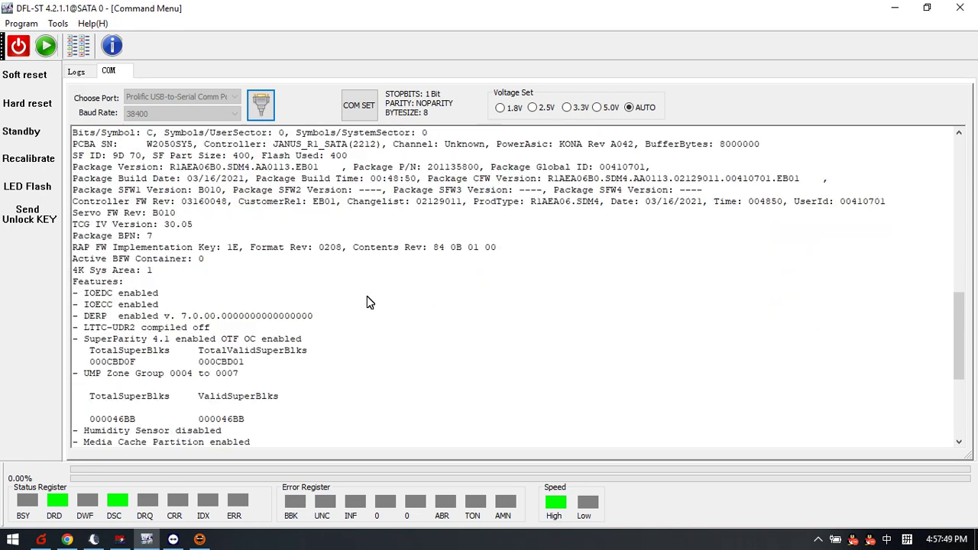
click(587, 479)
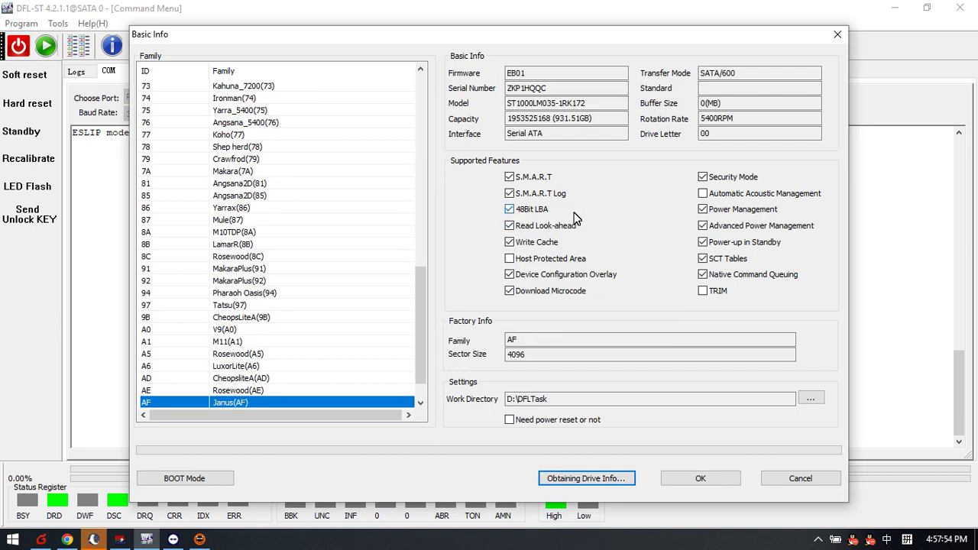
click(700, 478)
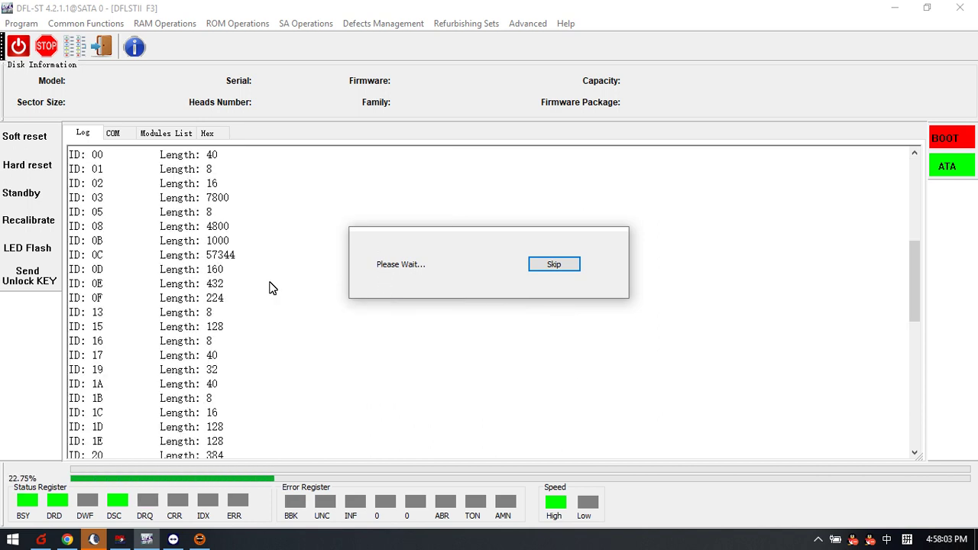
Review the drive's firmware modules list, COM terminal and log.
click(169, 134)
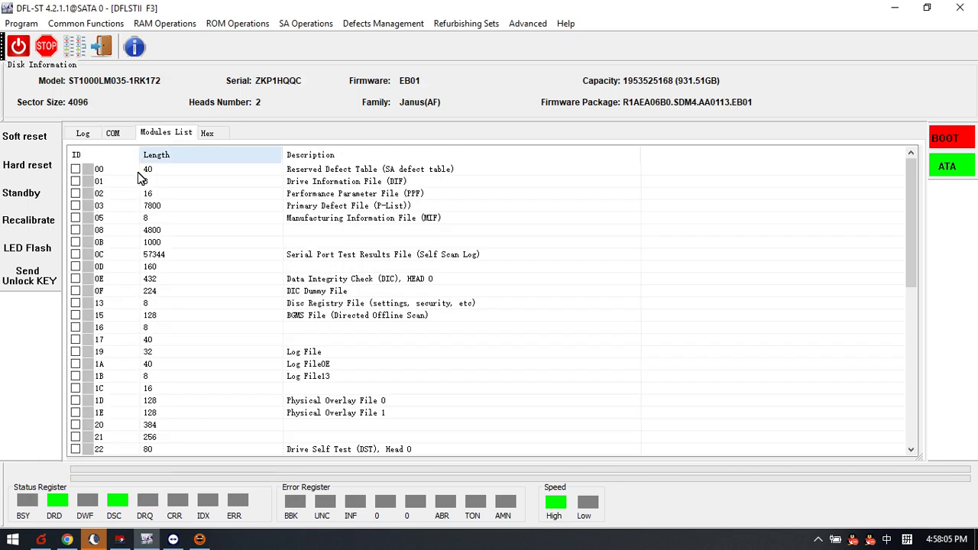
click(113, 134)
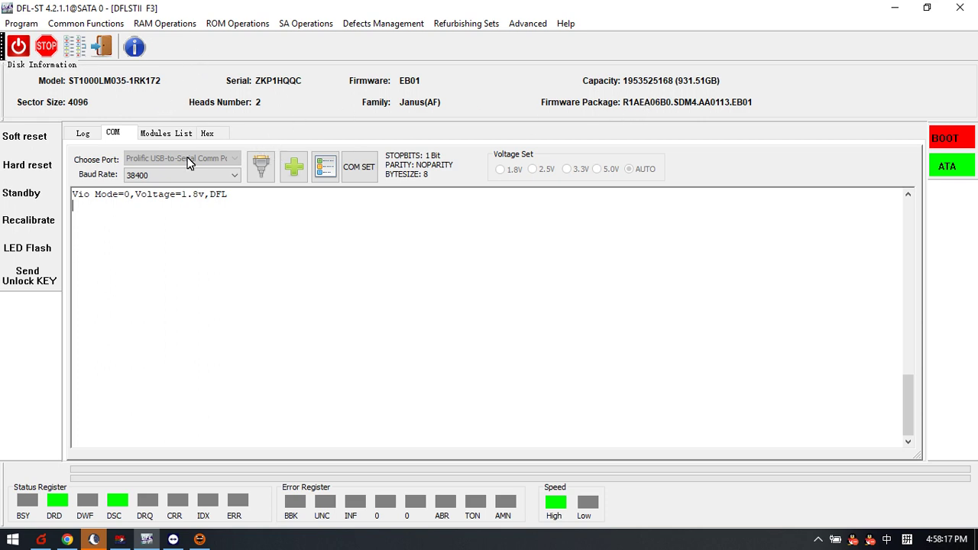
click(84, 134)
click(114, 133)
Start a ROM read and accept the working folder ST1000LM035-1RK172_ZKP1HQQC_EB01_2 under D:\DFLTask\STF3\Janus(AF).
click(215, 24)
click(244, 42)
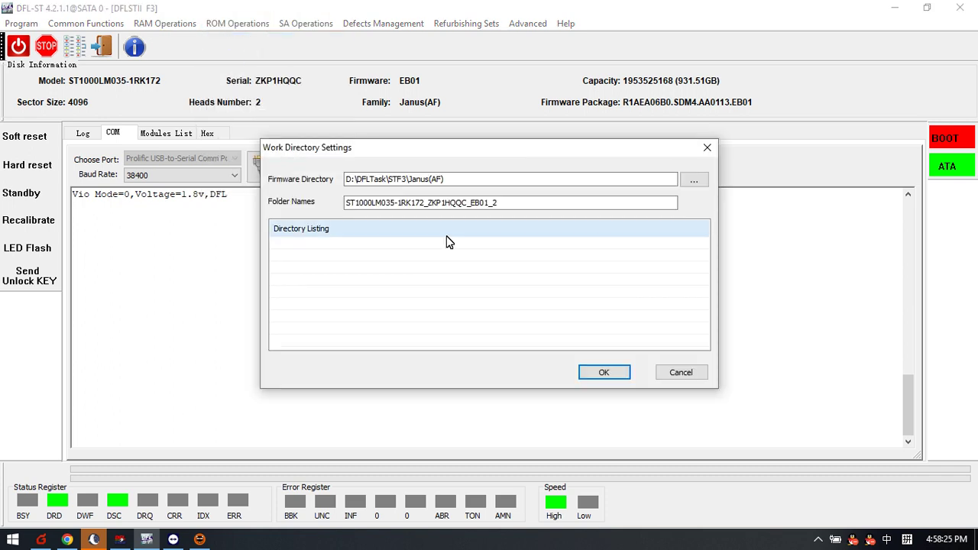
click(604, 374)
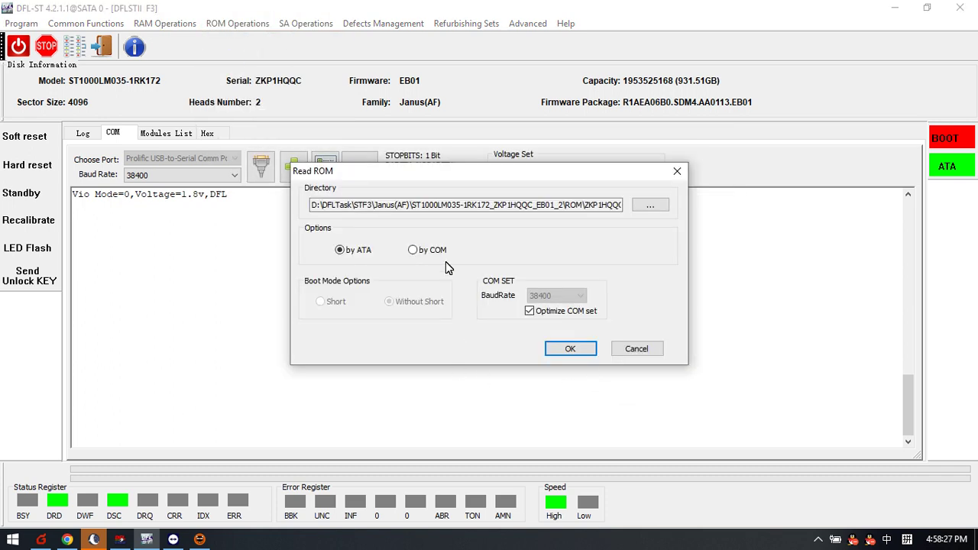
Read the ROM to ZKP1HQQC.bin by COM, without short, at a baud rate of 460800.
drag(575, 208, 680, 211)
click(576, 206)
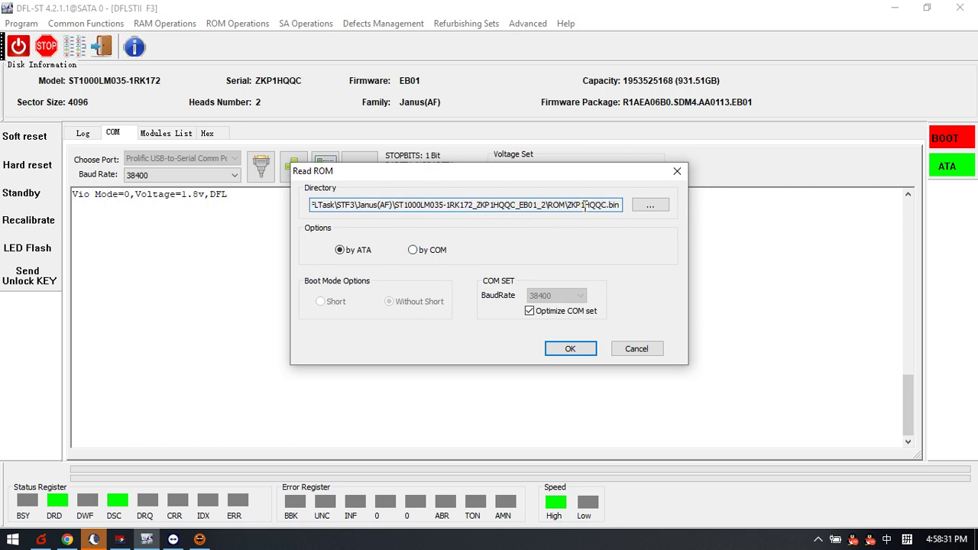
click(430, 250)
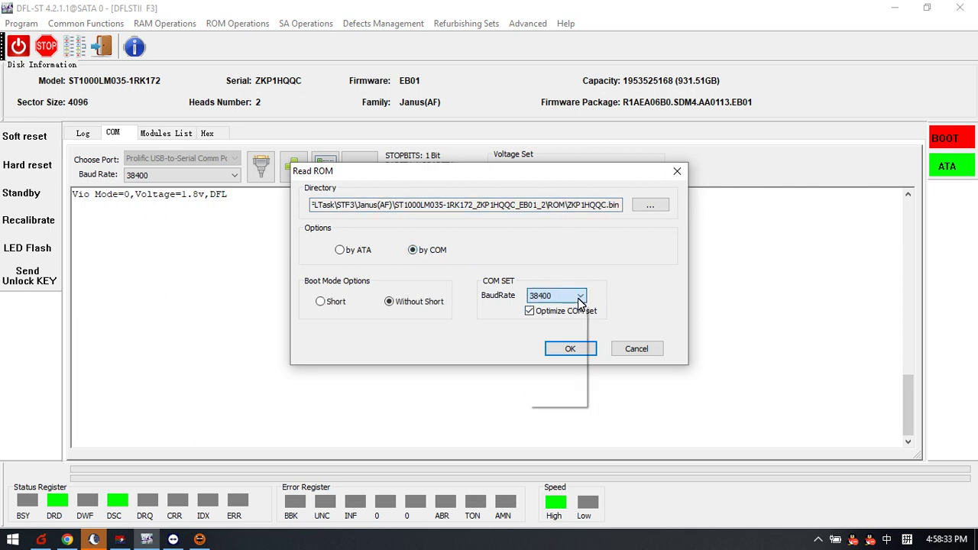
click(573, 295)
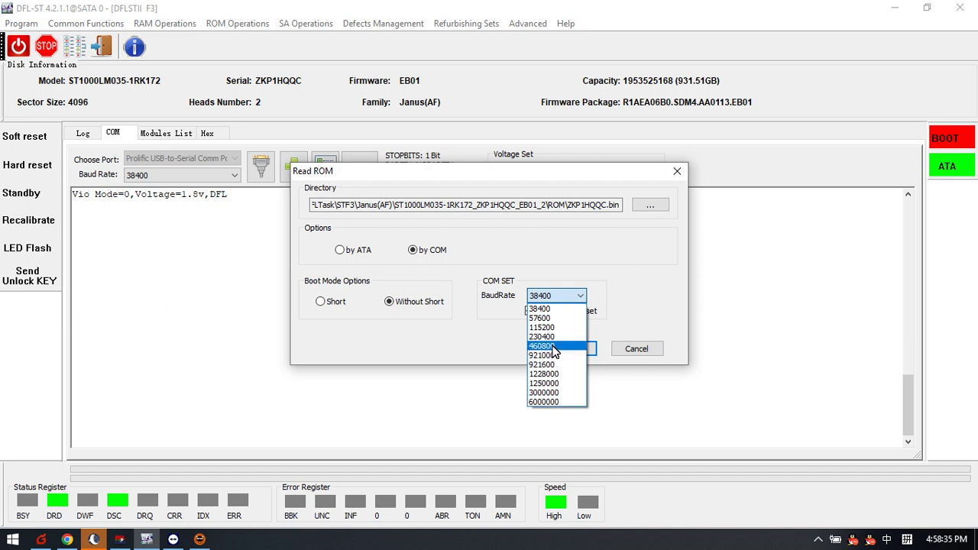
click(555, 348)
click(575, 353)
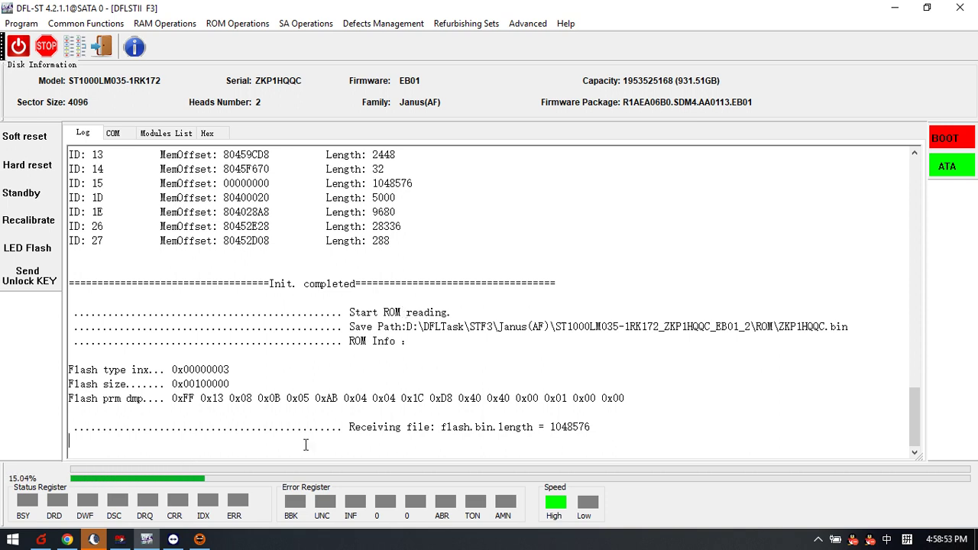
Check the ROM file's save path in the log while the read runs.
click(599, 430)
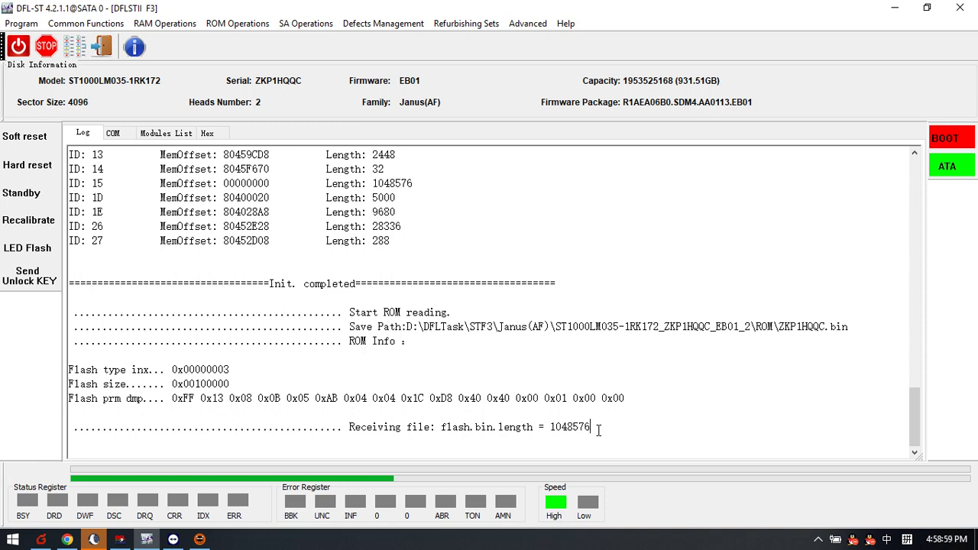
mouse_move(356, 328)
mouse_down()
mouse_move(850, 330)
mouse_move(365, 328)
mouse_up()
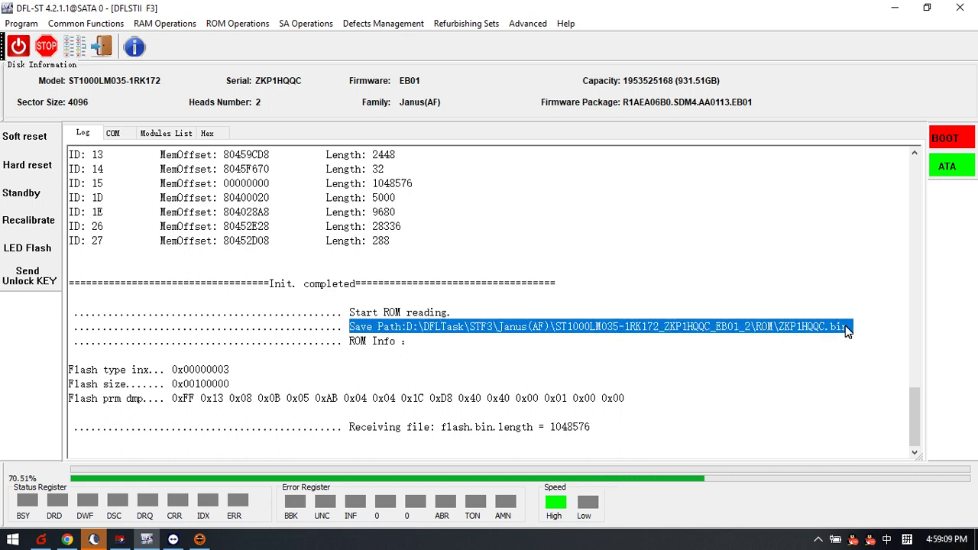
click(527, 376)
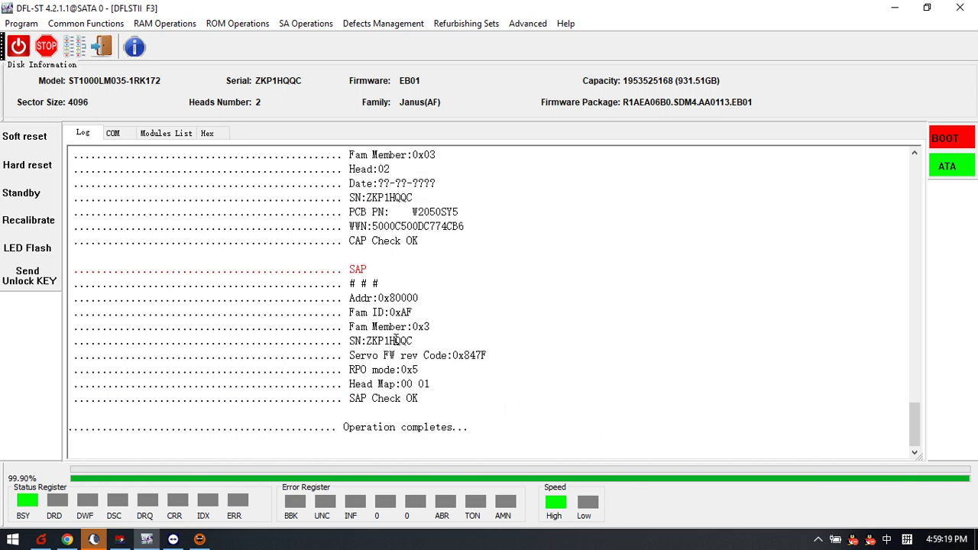
Open the work directory's ROM folder, check the saved file ZKP1HQQC.bin and close the folder window.
click(21, 24)
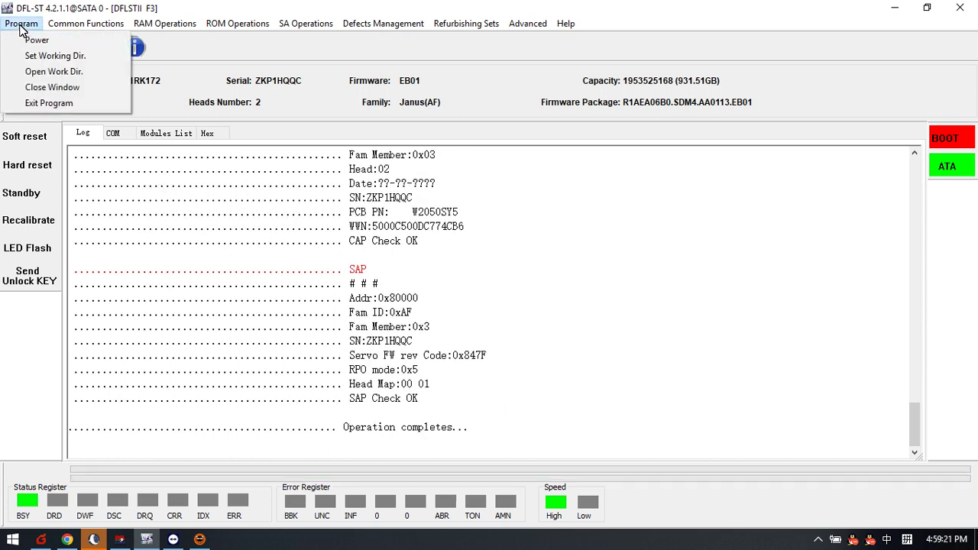
click(53, 73)
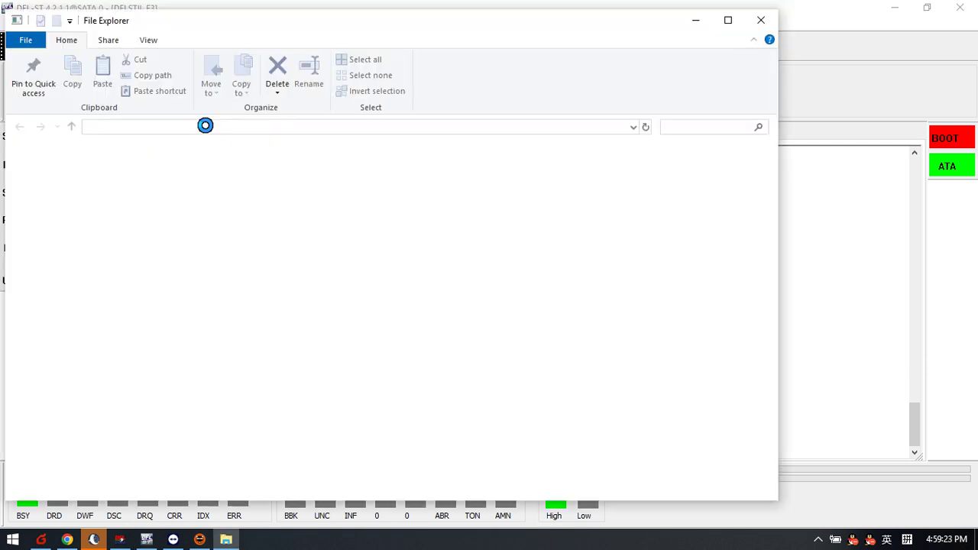
click(226, 172)
double_click(226, 172)
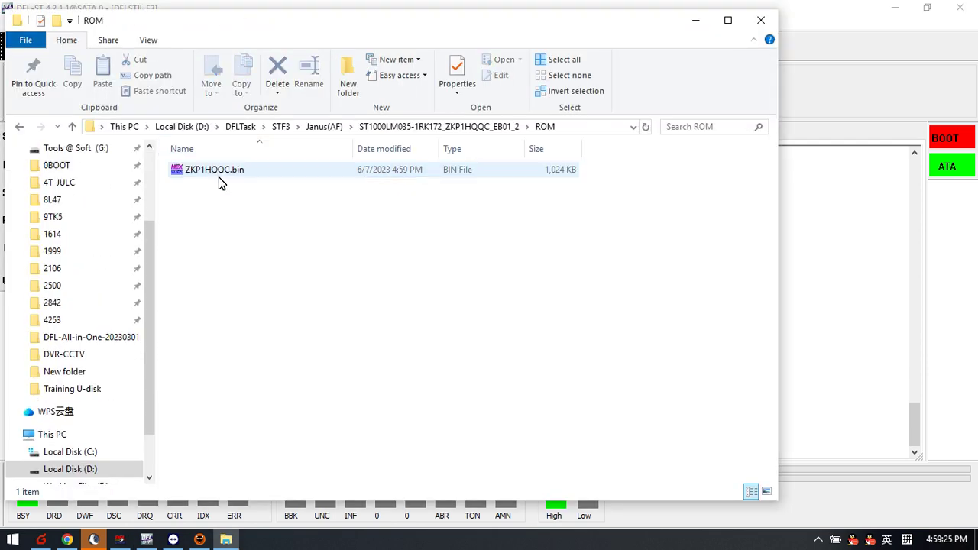
click(258, 172)
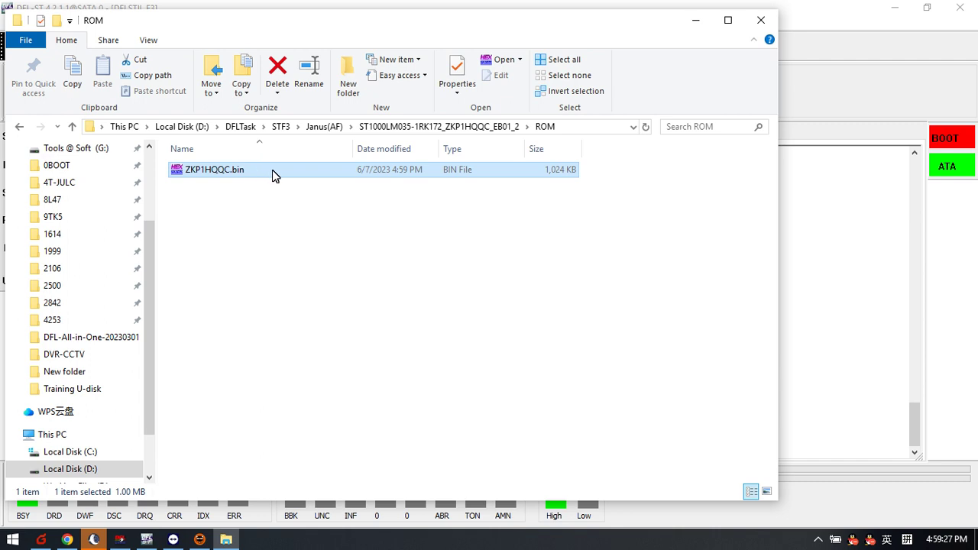
click(755, 20)
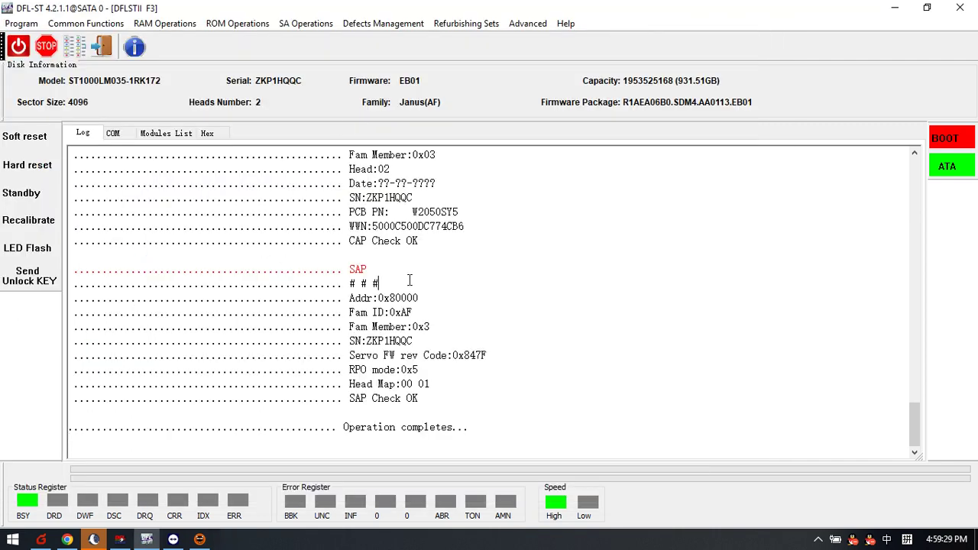
Open the ROM Edit tool and dismiss its file selection without choosing a file.
click(234, 24)
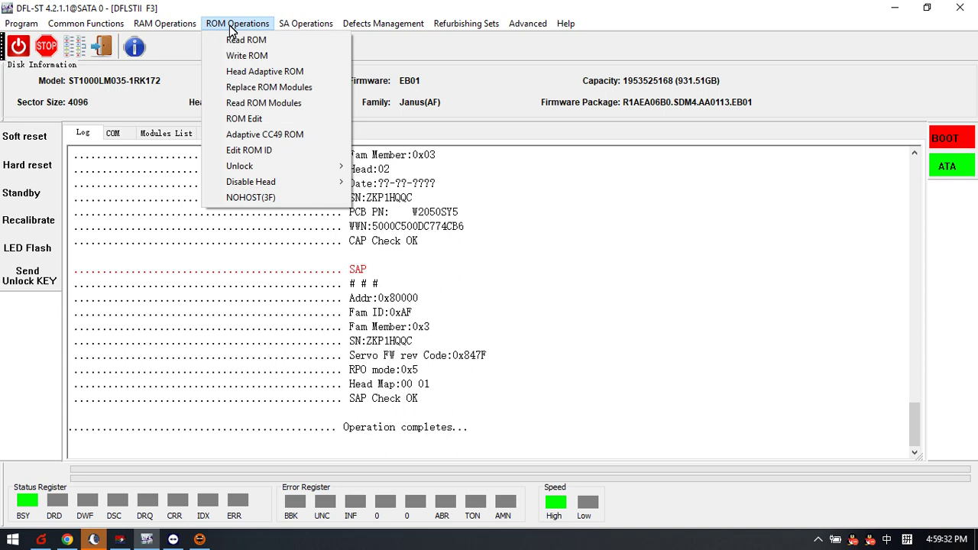
click(271, 120)
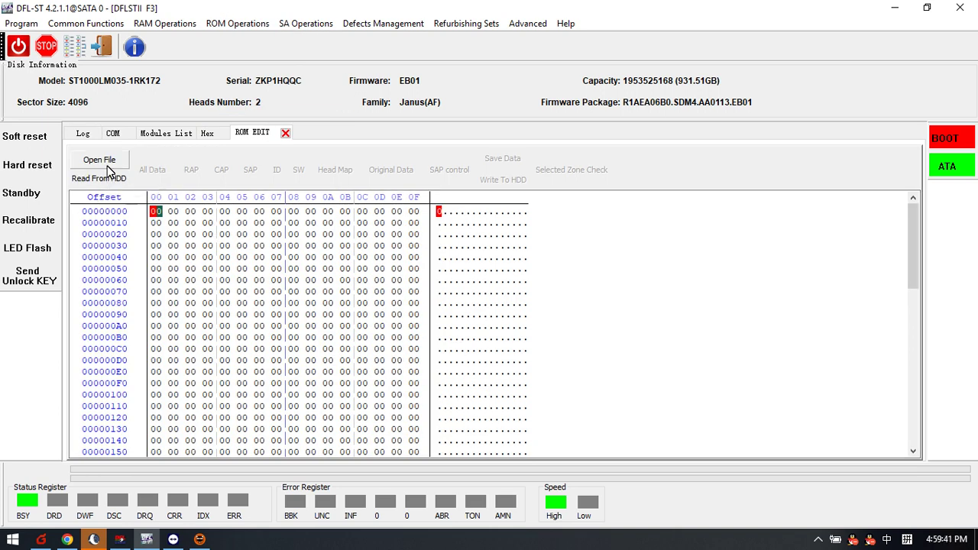
click(108, 167)
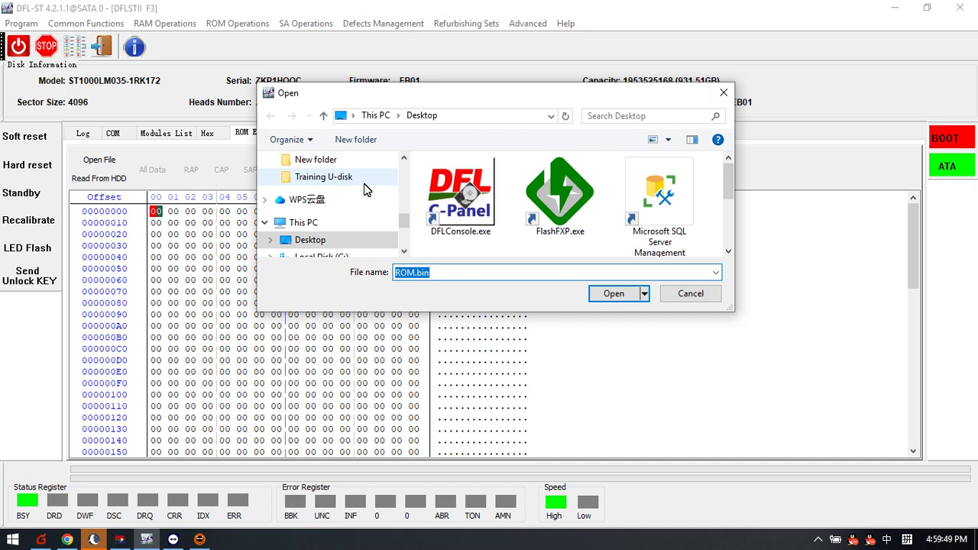
click(723, 92)
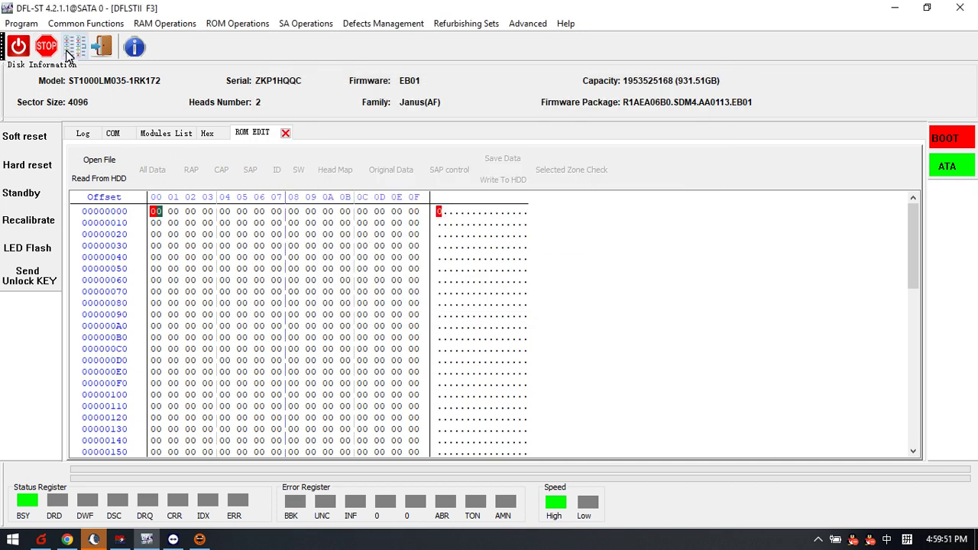
Copy the path of the ROM folder inside the work directory and minimize the File Explorer window.
click(21, 23)
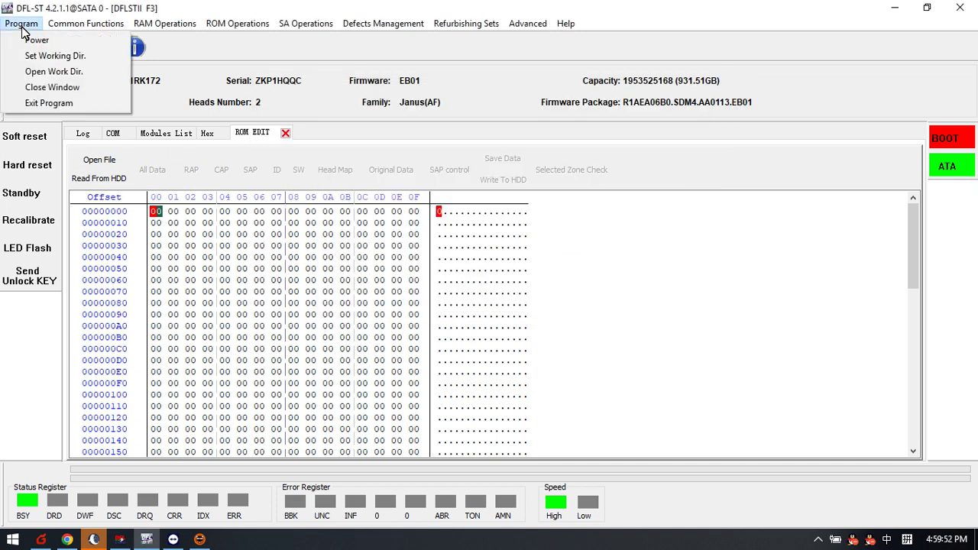
click(58, 71)
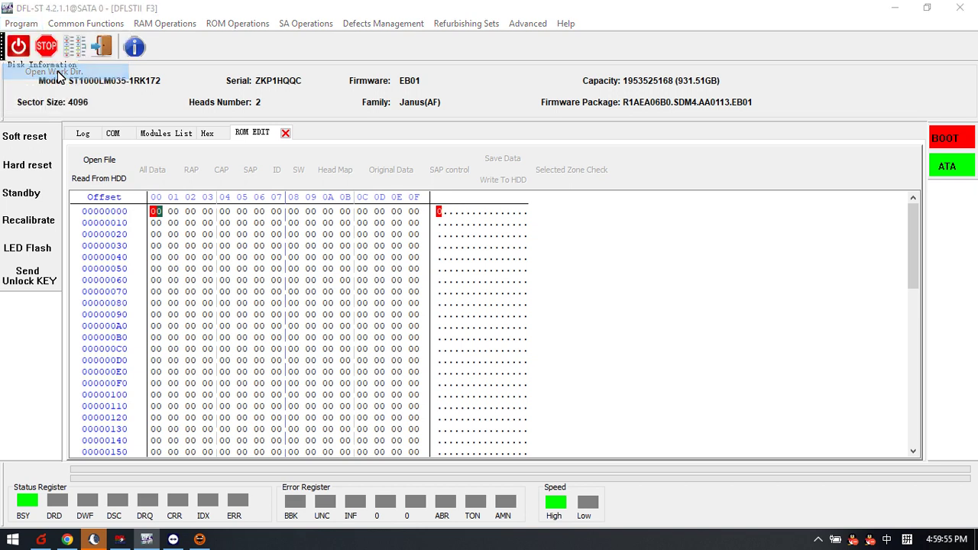
double_click(275, 171)
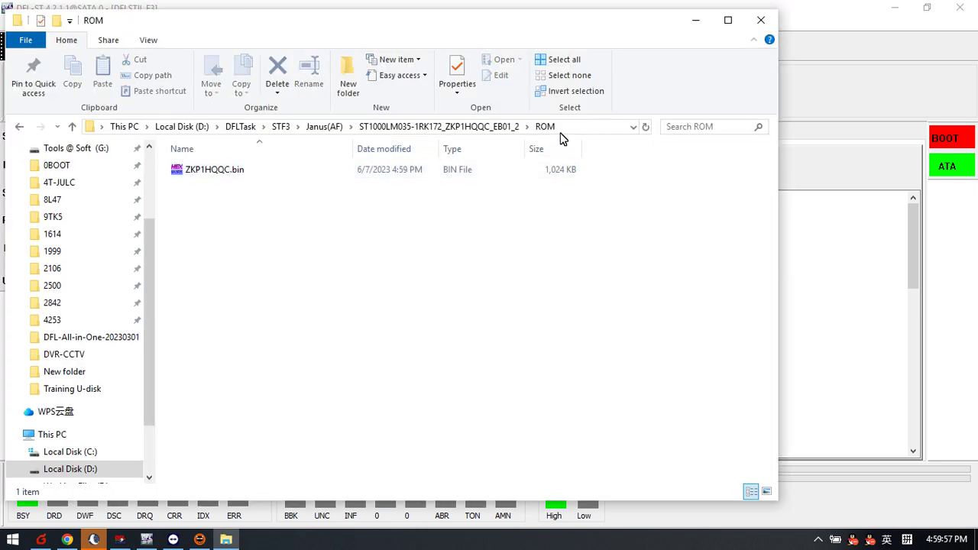
click(578, 127)
right_click(327, 127)
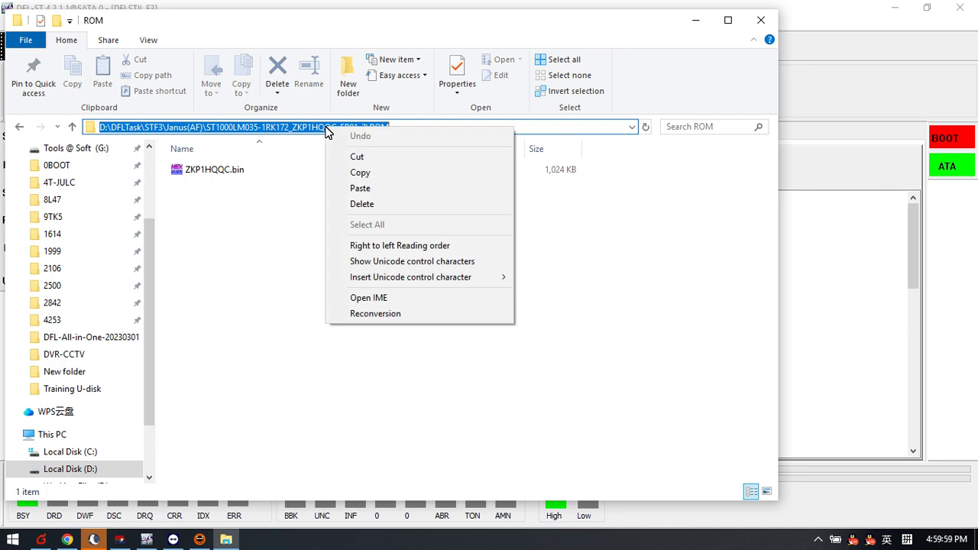
click(380, 174)
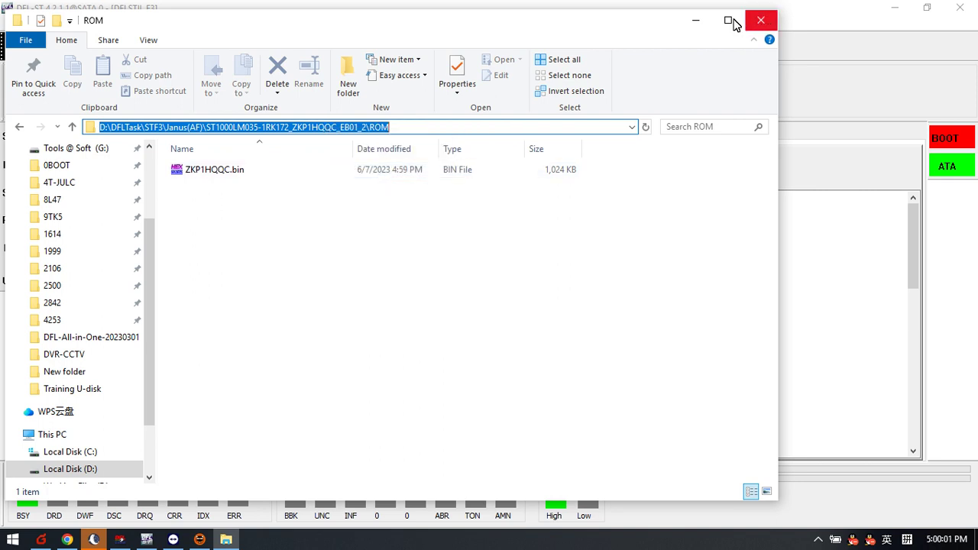
click(695, 20)
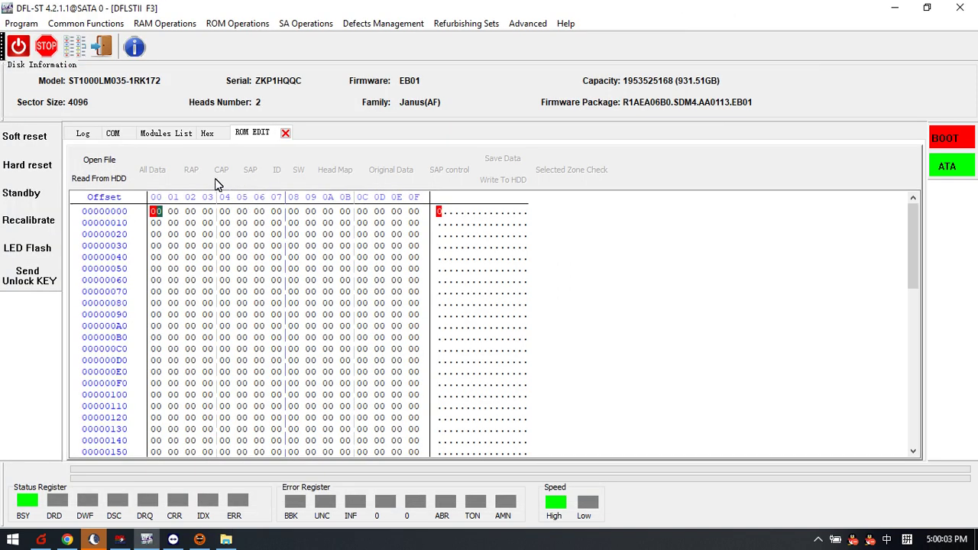
Load the saved ROM file ZKP1HQQC.bin into the ROM editor using the copied path of the ROM folder.
click(99, 160)
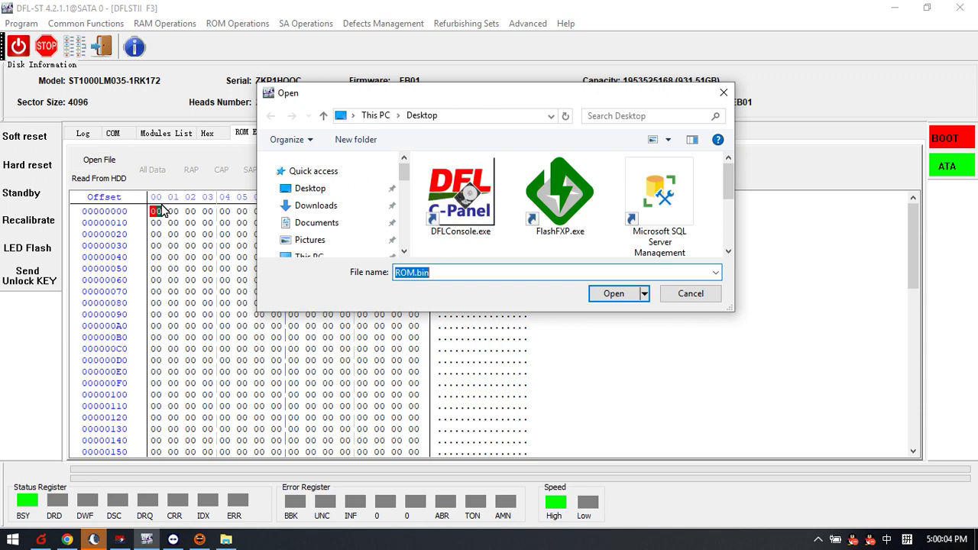
click(474, 116)
key(ctrl+v)
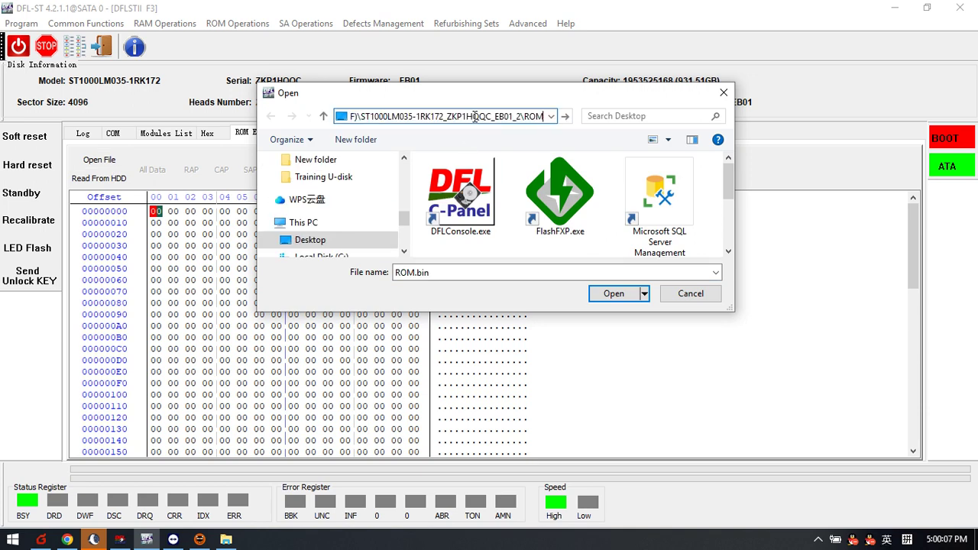
click(565, 116)
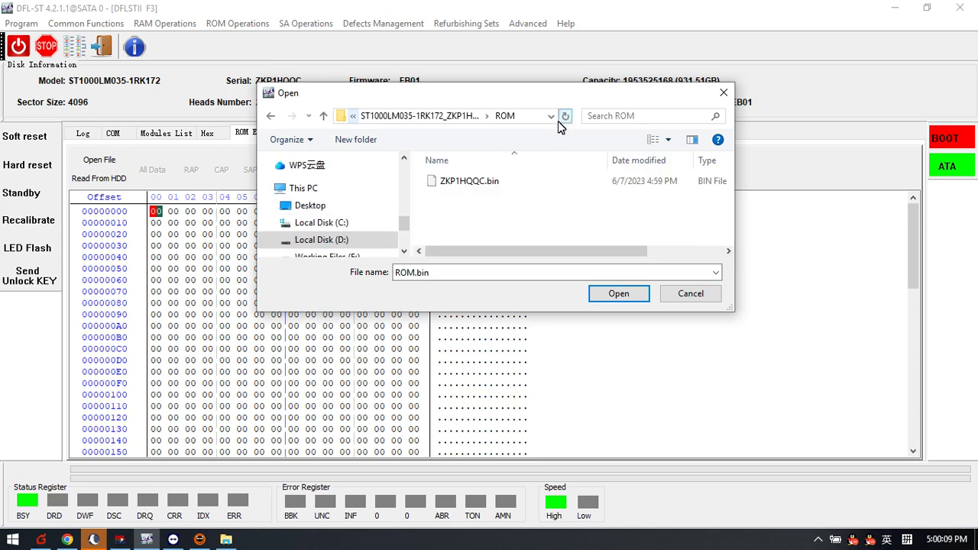
double_click(474, 193)
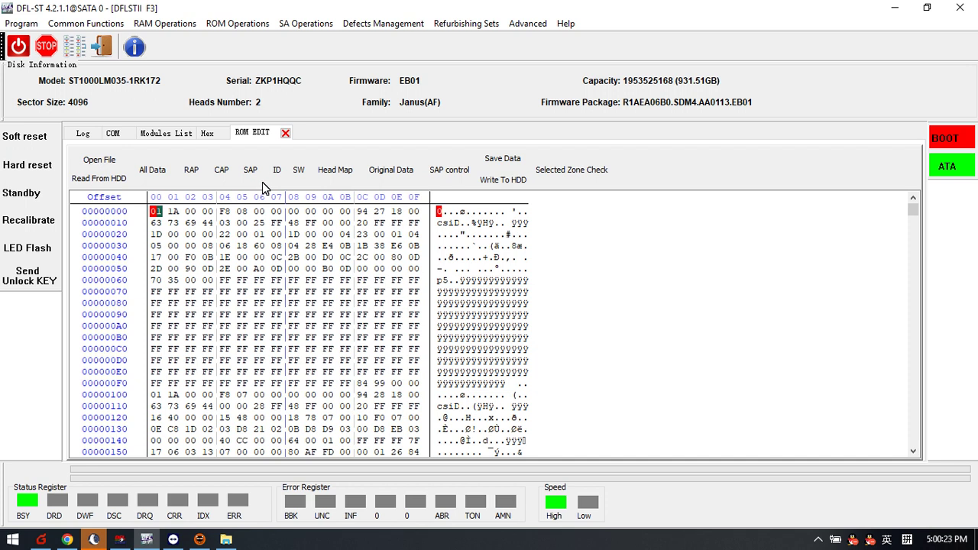
Open the head map settings of the loaded ROM and place the dialog below the drive's disk information.
click(337, 175)
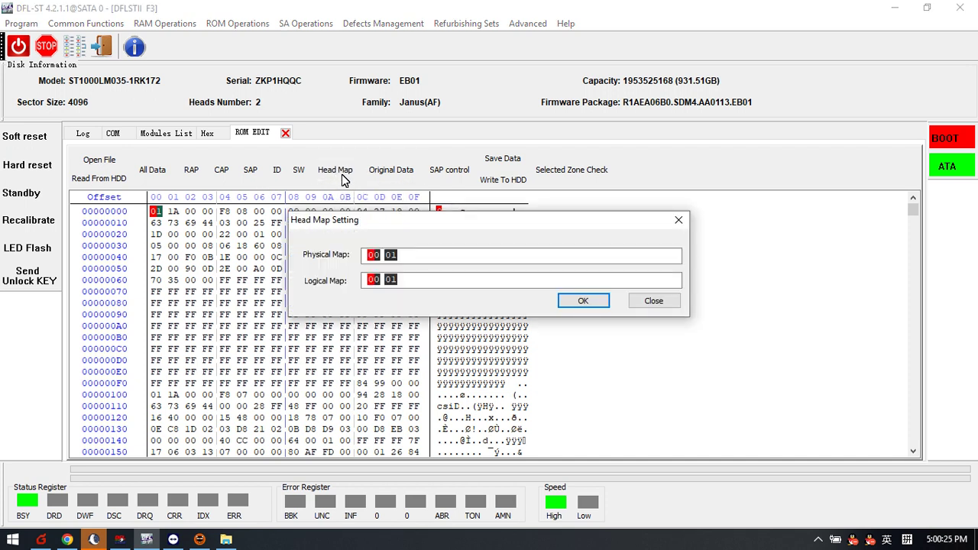
drag(435, 226, 374, 262)
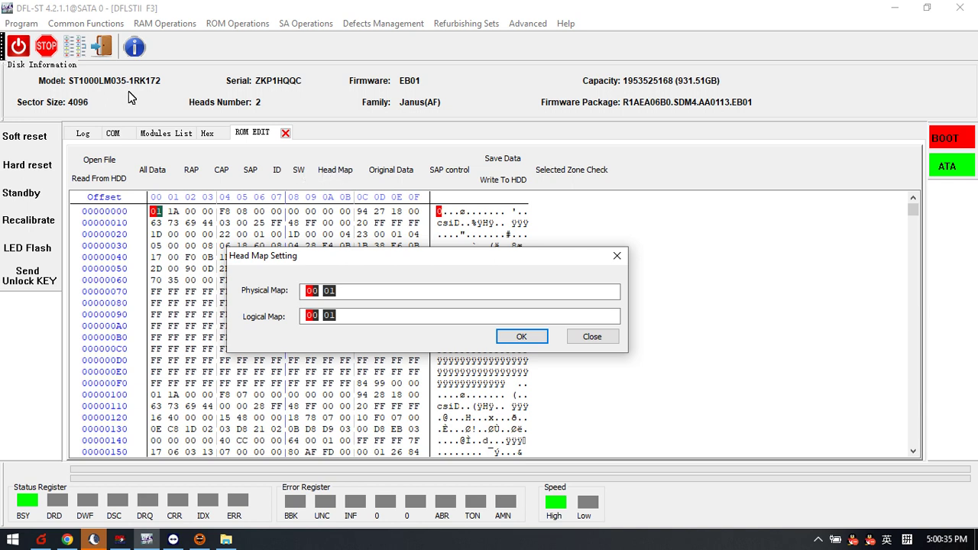
drag(421, 263, 418, 282)
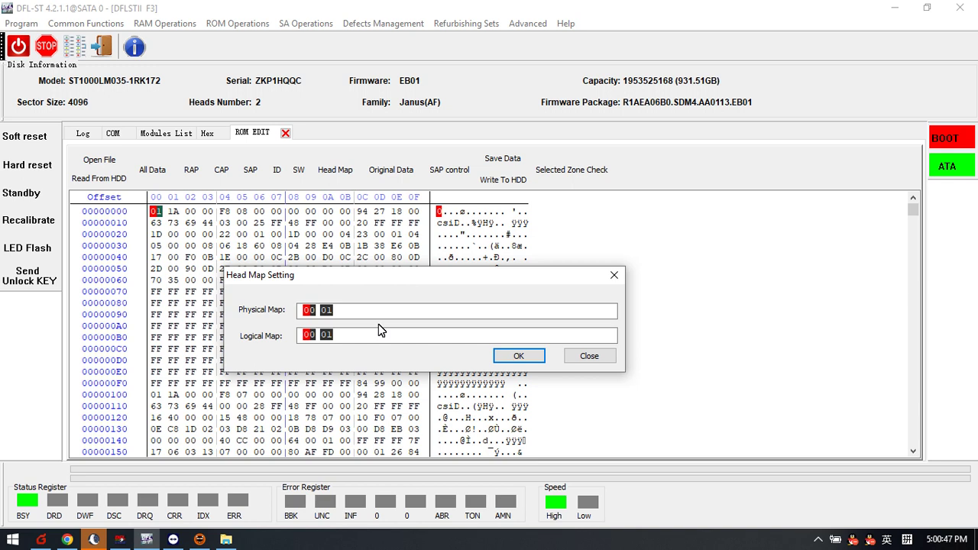
Set the first entry of both the physical and the logical head map to 01.
click(312, 316)
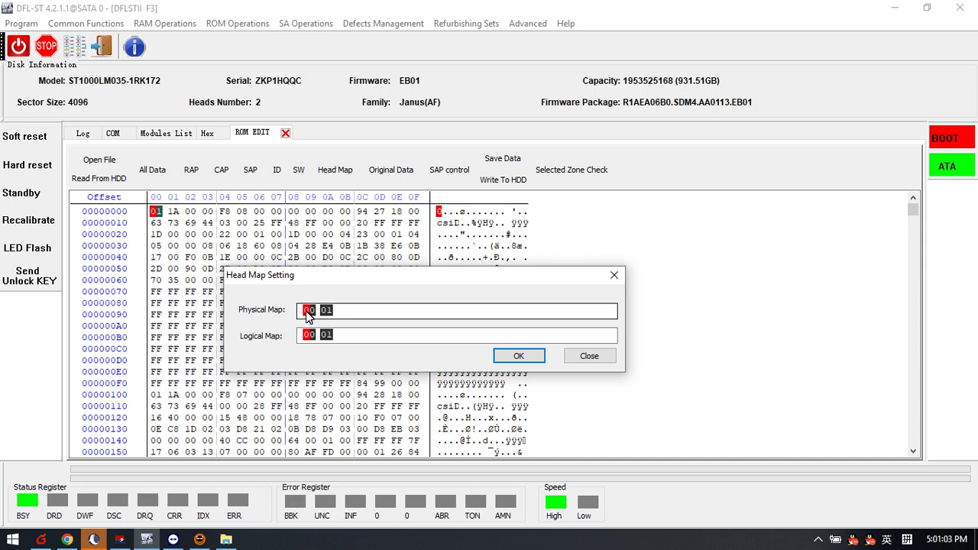
text(01)
click(308, 335)
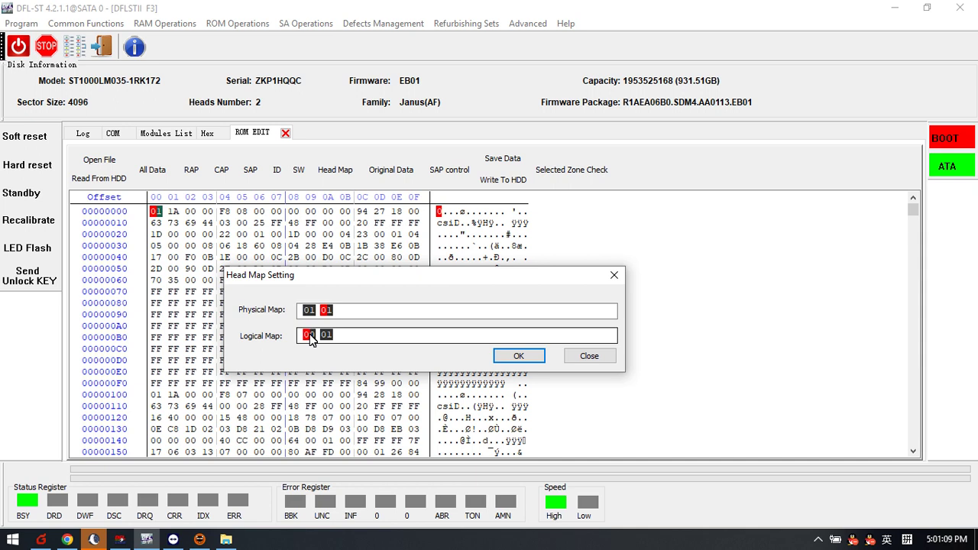
text(01)
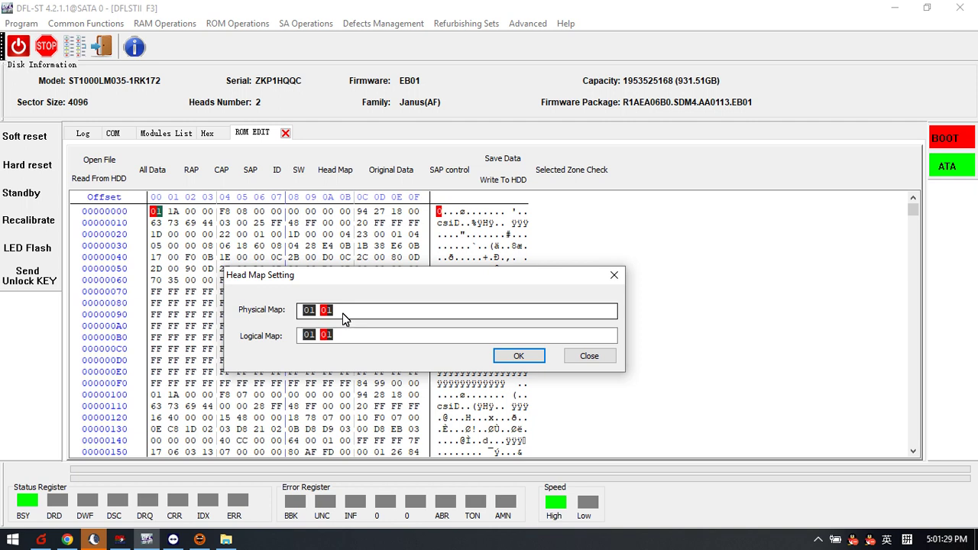
Set both entries of the physical and logical head maps to 00 00 and apply the head map.
click(314, 309)
text(00)
click(323, 337)
click(336, 315)
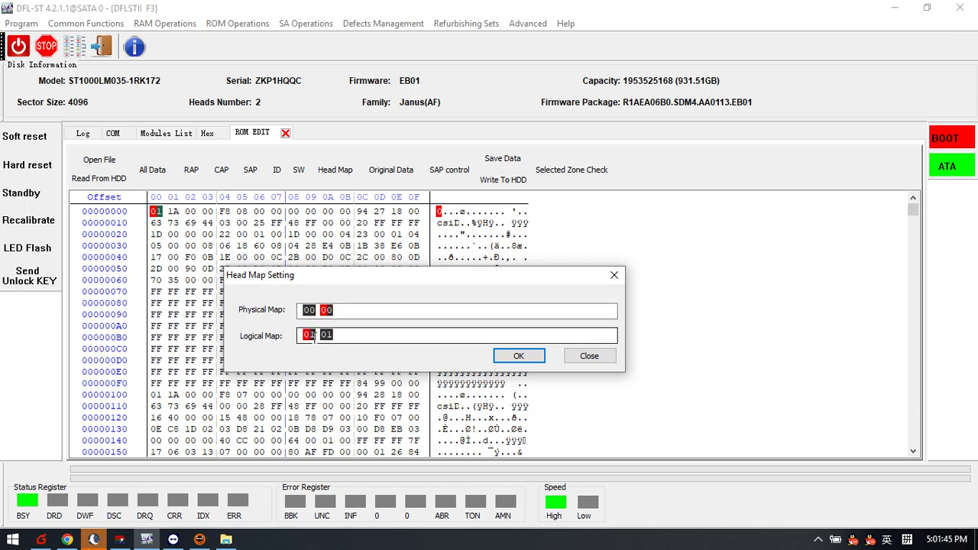
click(313, 337)
text(00)
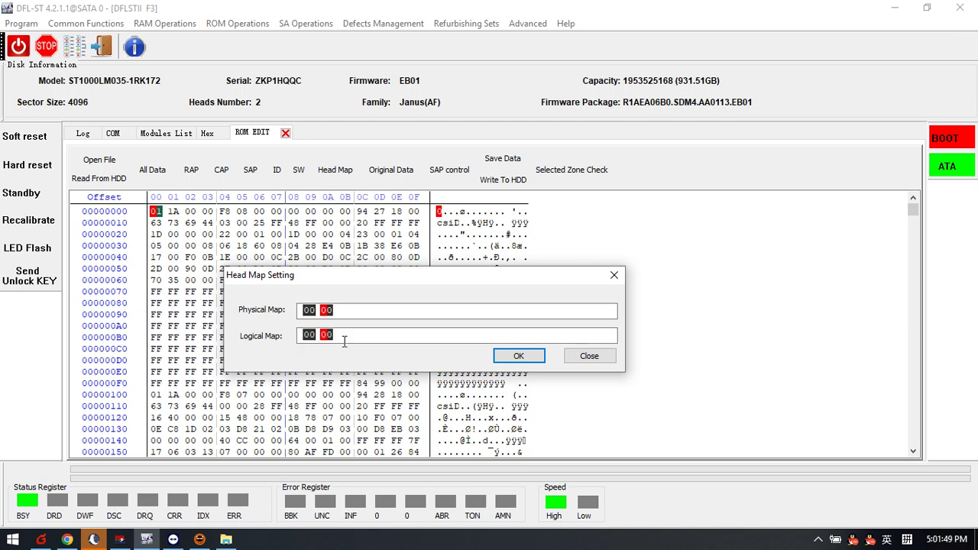
click(357, 311)
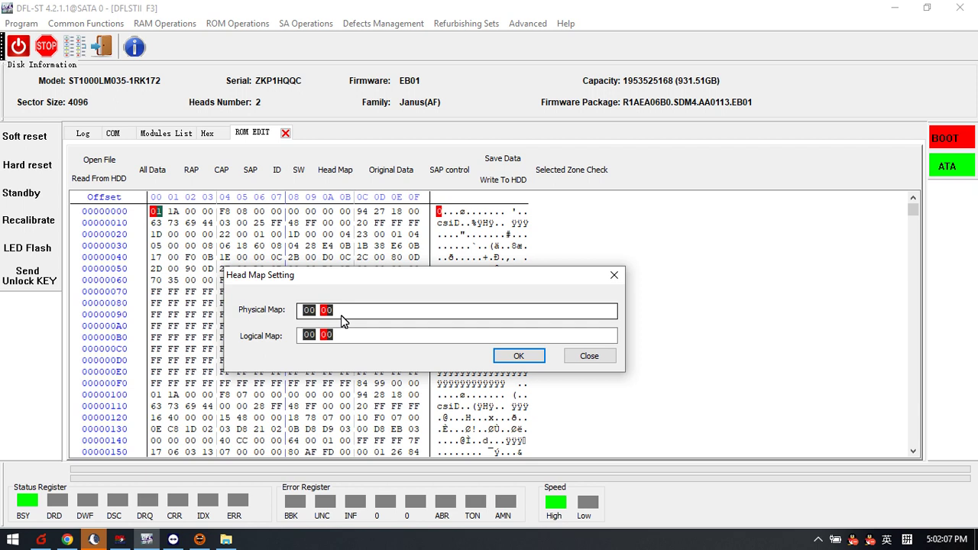
click(518, 356)
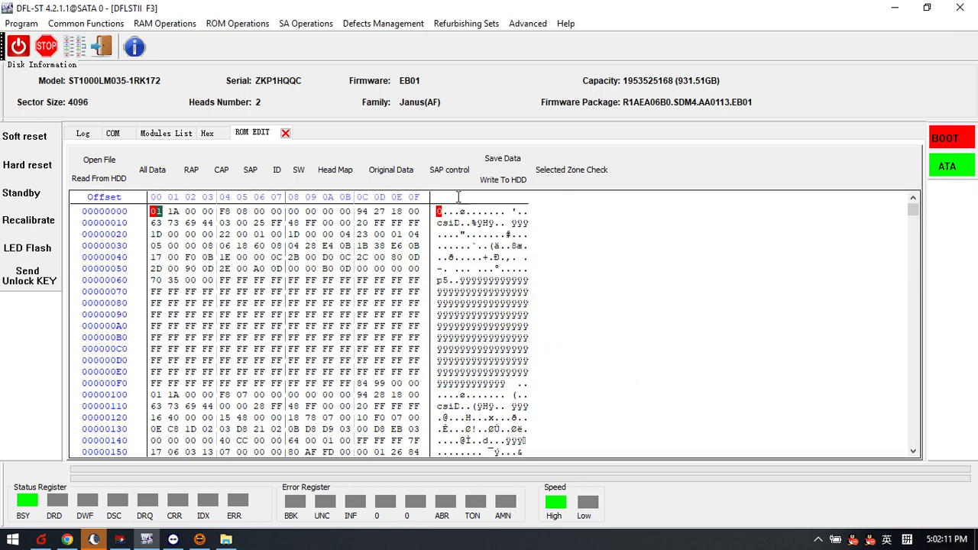
Write the edited ROM from the buffer to the drive over COM without shorting at 460800 baud, and power-cycle the drive.
click(508, 182)
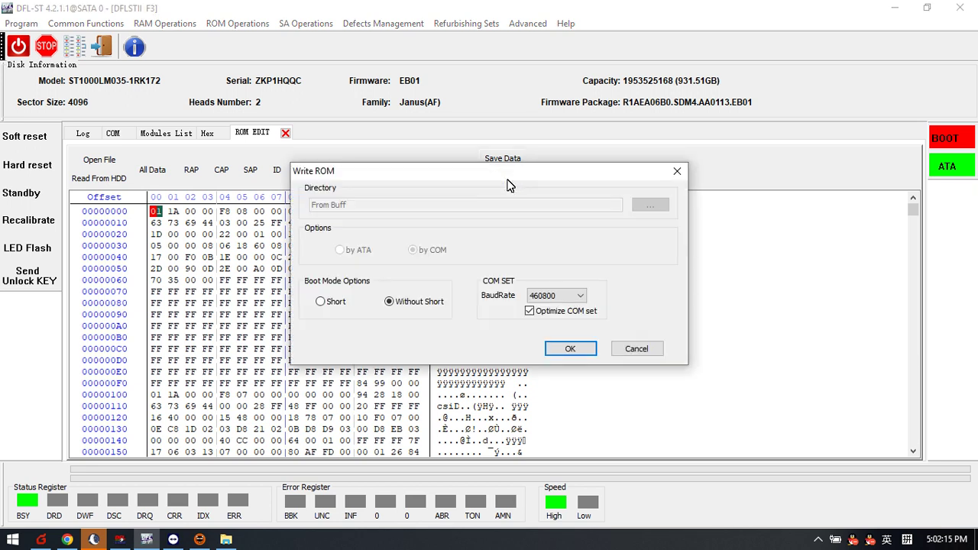
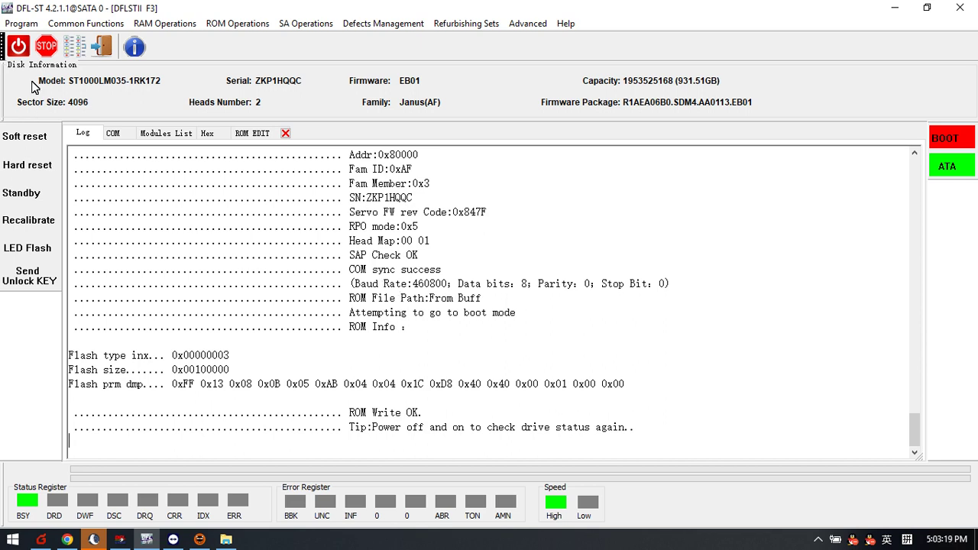
click(21, 48)
click(22, 48)
Follow the drive's startup output in the COM terminal, enter ASCII diagnostic mode and list the drive's firmware information.
click(113, 133)
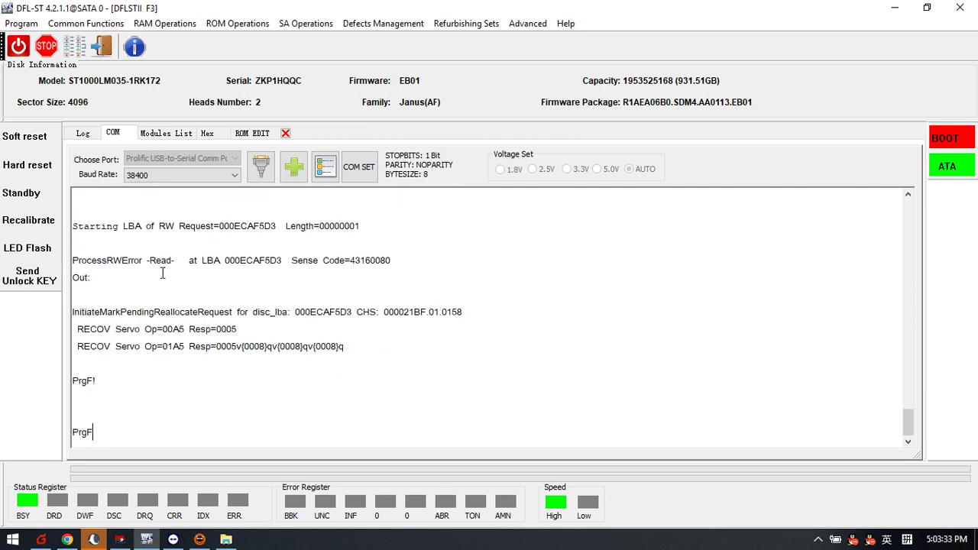
drag(267, 437, 64, 245)
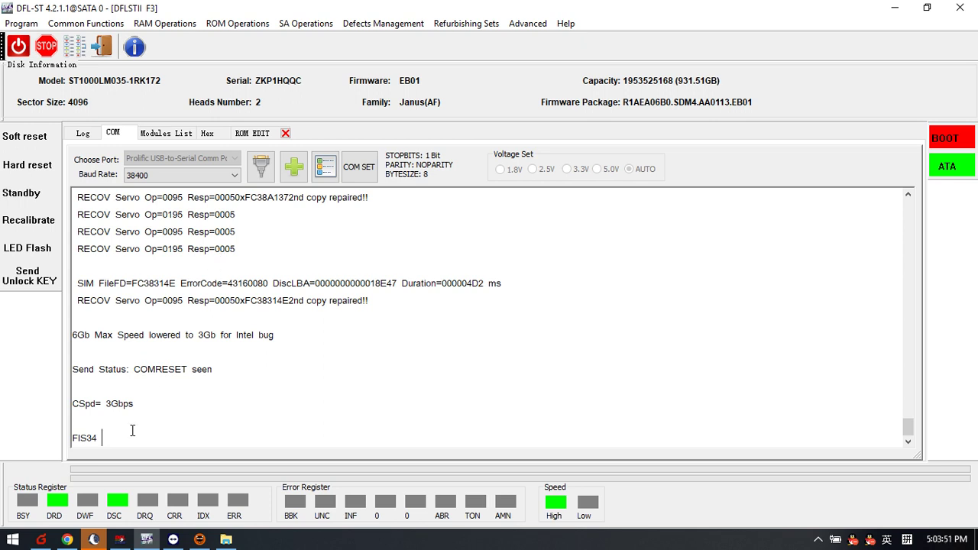
key(ctrl+z)
key(ctrl+z)
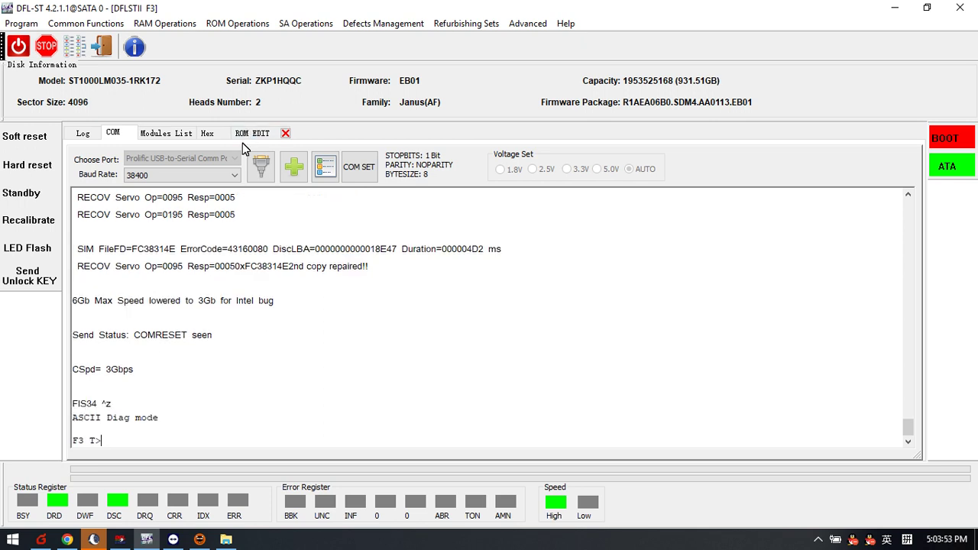
key(ctrl+l)
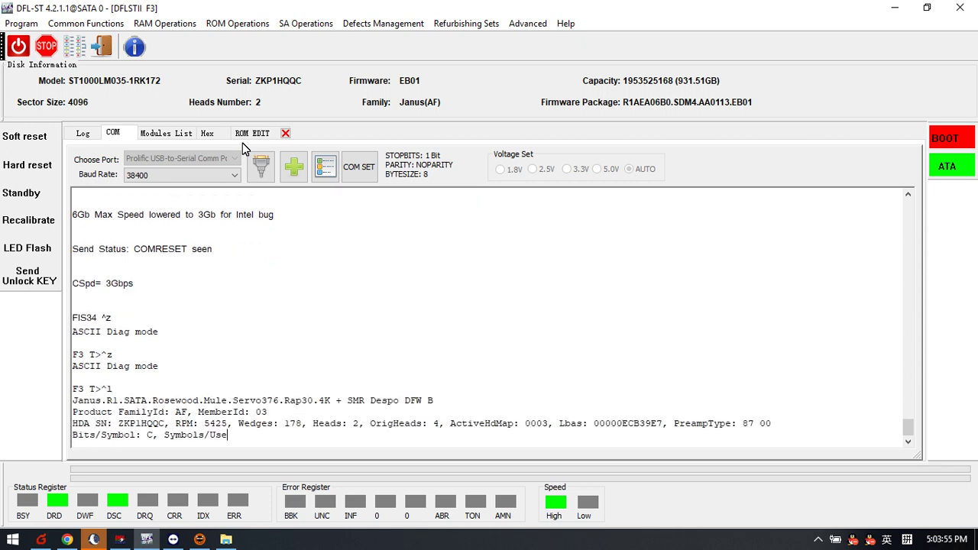
scroll(407, 309, up, 7)
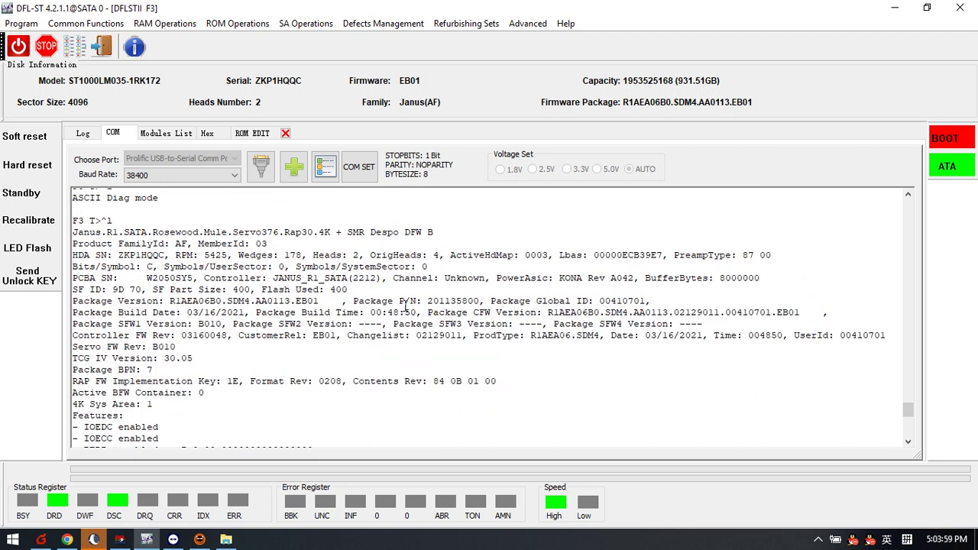
scroll(405, 304, down, 8)
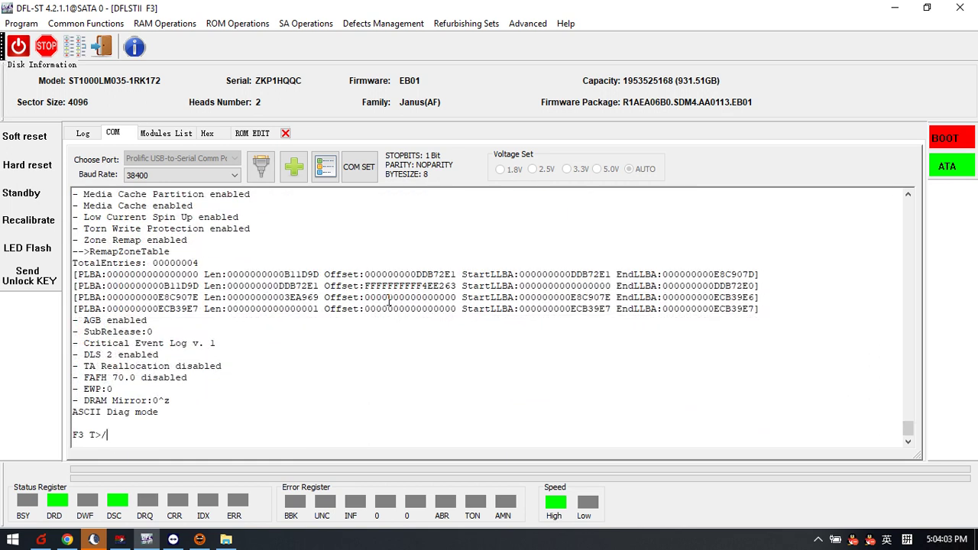
Run the /7X command in the COM terminal to check the resistance of each head.
text(X)
key(Return)
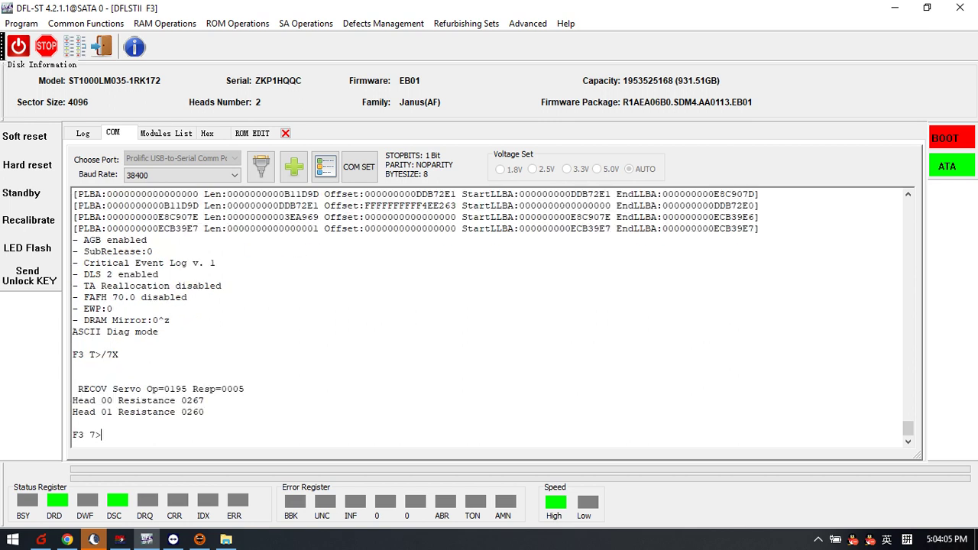
scroll(221, 390, up, 1)
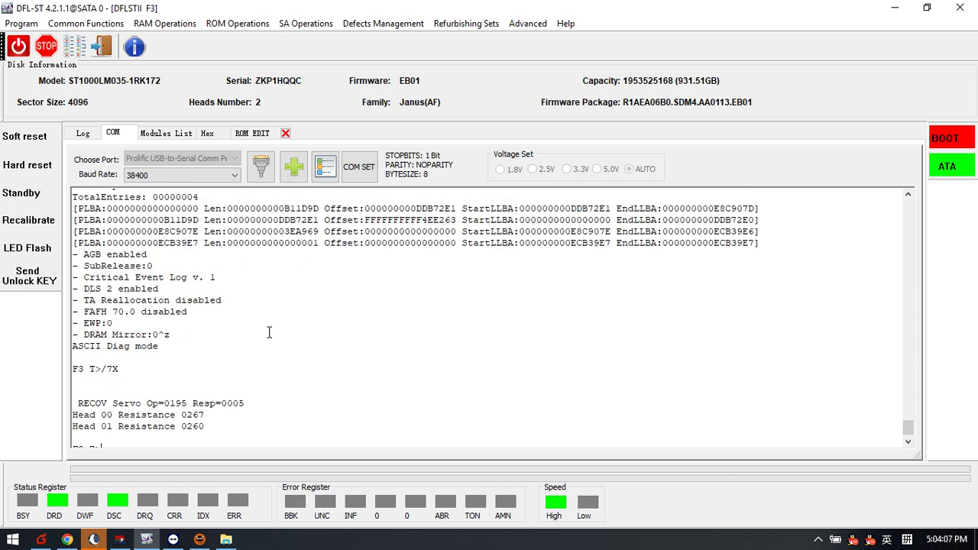
scroll(295, 275, down, 1)
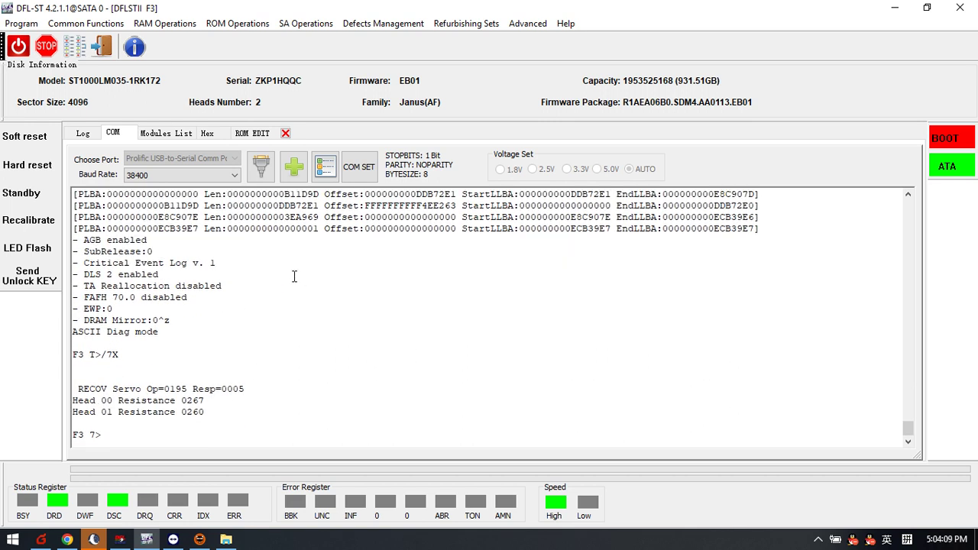
Return the terminal to diagnostic level T with the / command and switch the drive to ESLIP mode.
key(ctrl+s)
text(/)
key(Return)
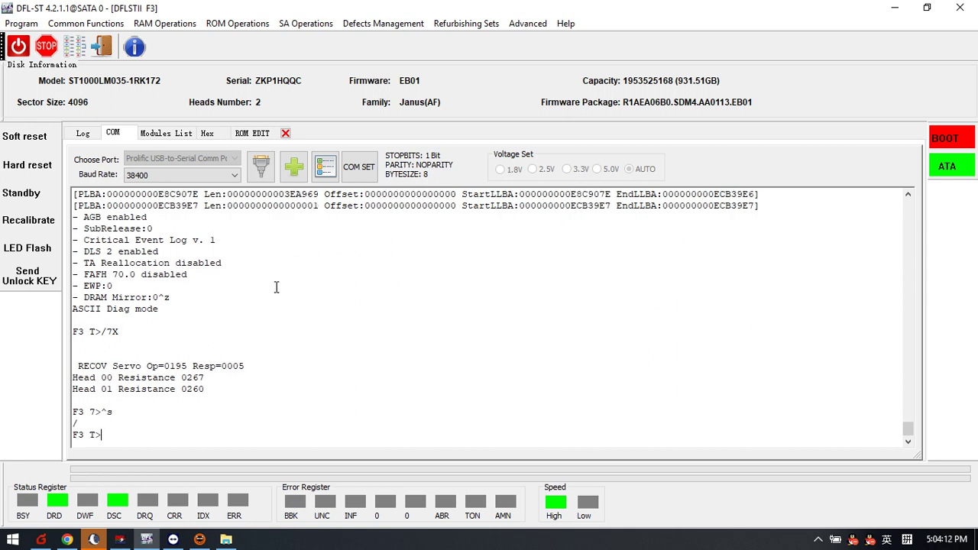
key(ctrl+t)
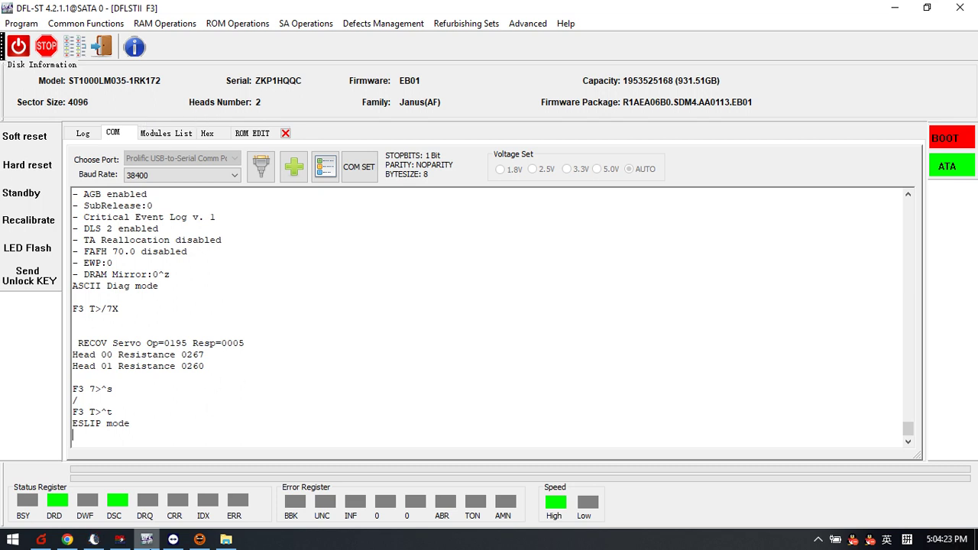
Launch the DDP module from the DFL cPanel and start a new imaging task with SATA 0 as the source disk.
click(122, 539)
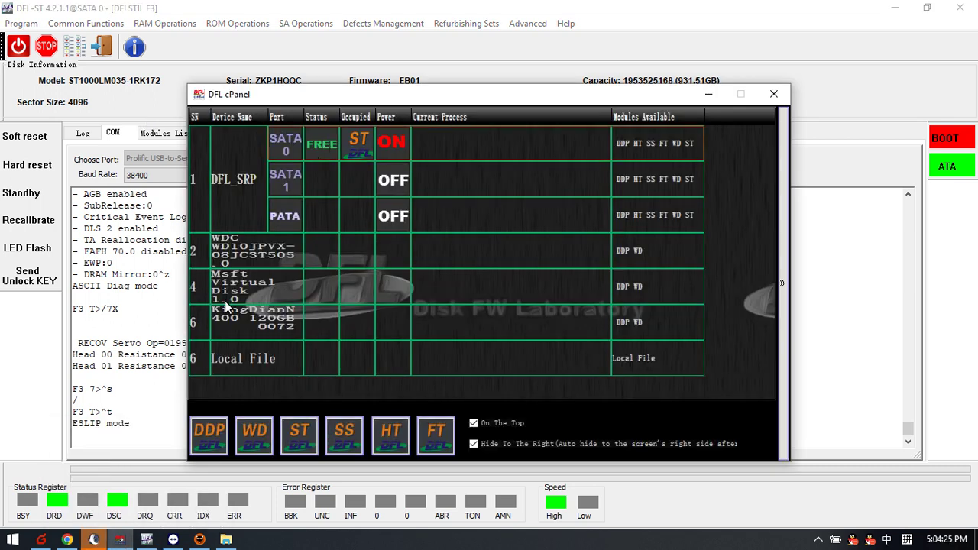
click(209, 437)
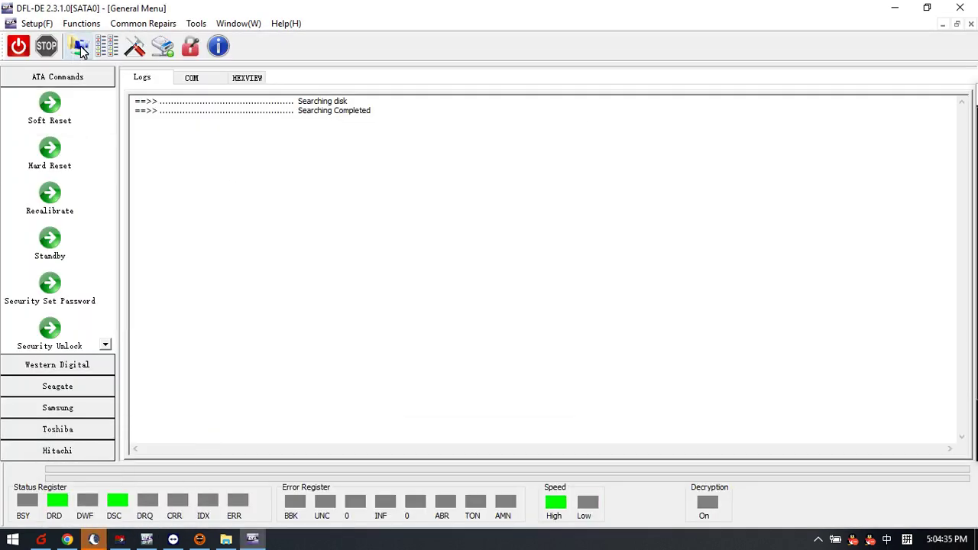
click(81, 47)
click(522, 189)
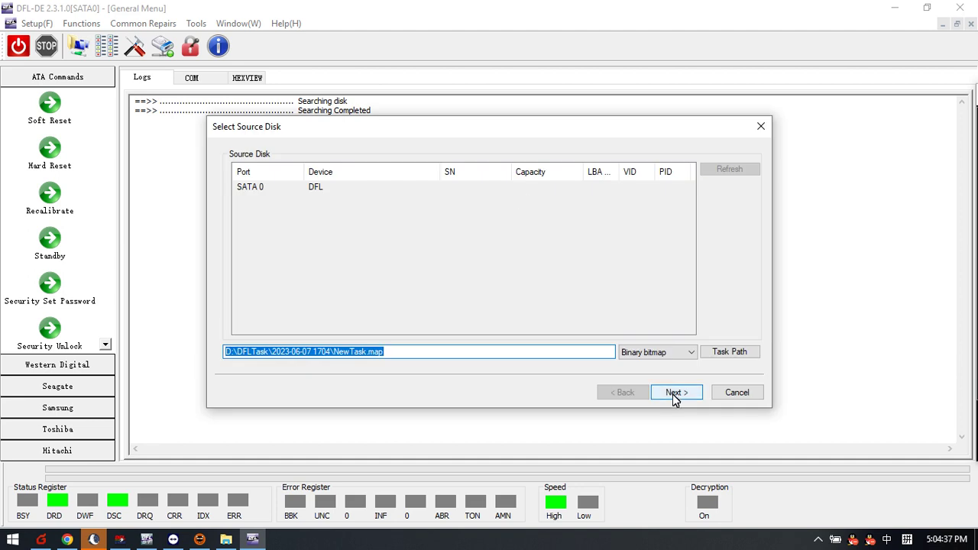
click(676, 396)
click(277, 217)
click(673, 394)
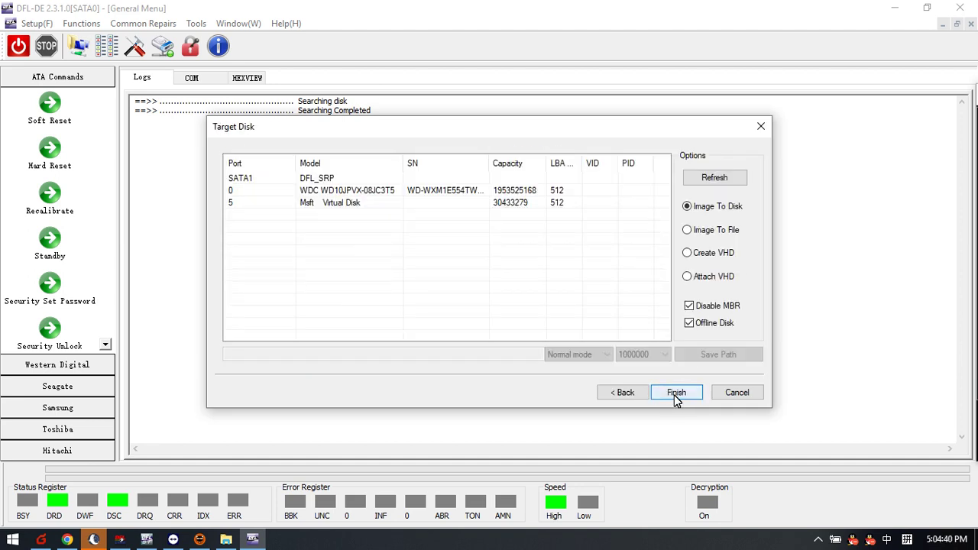
click(351, 205)
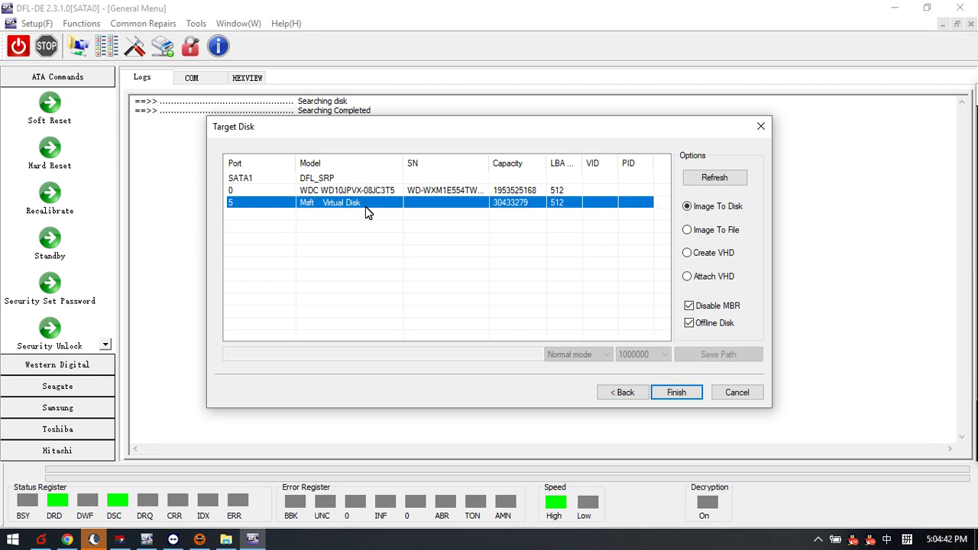
click(707, 255)
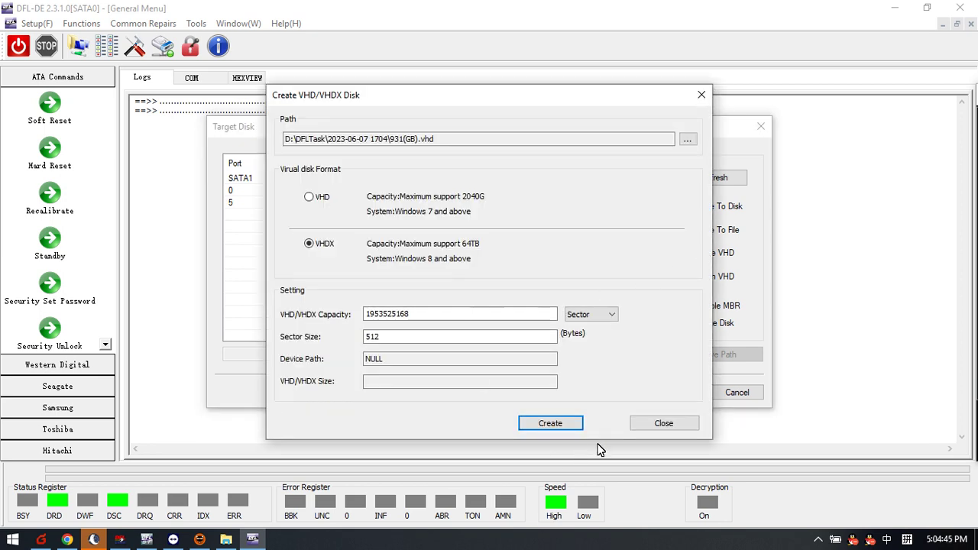
click(569, 426)
click(534, 295)
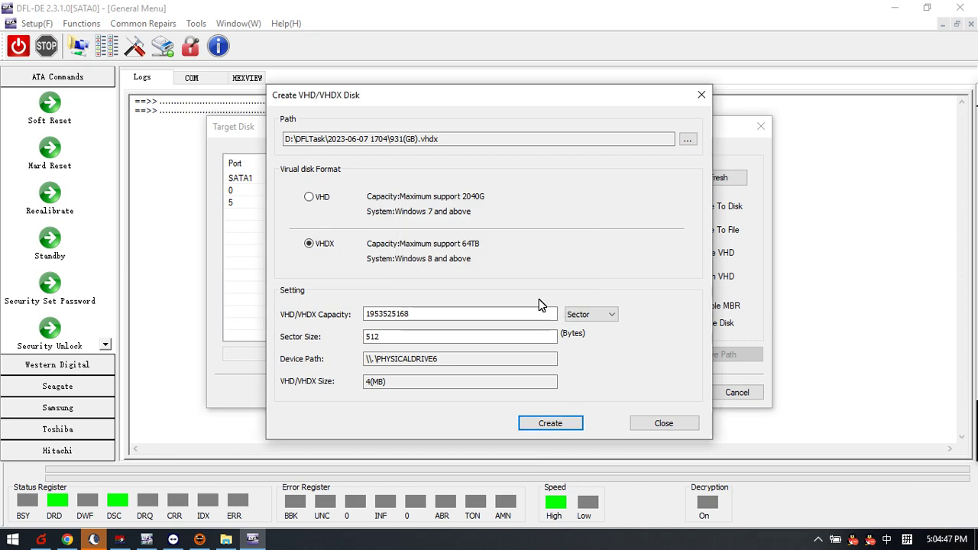
click(664, 423)
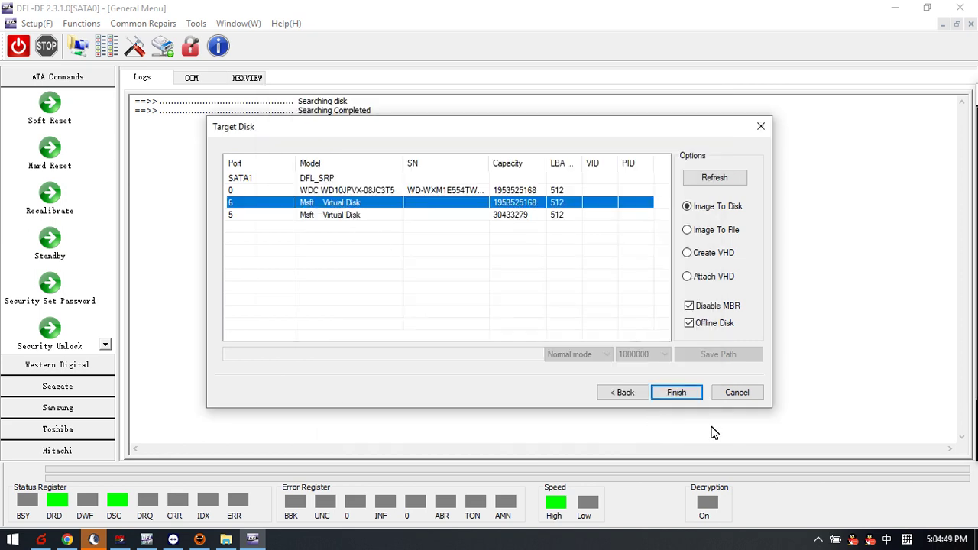
Confirm virtual disk 6 as the imaging target and set up the head map using the Seagate 7200.12 family.
click(684, 393)
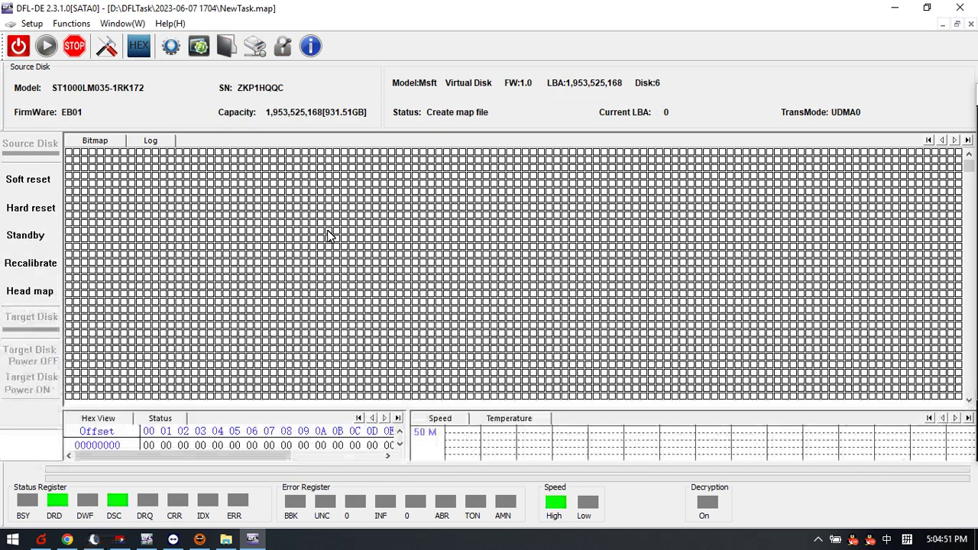
click(39, 296)
click(165, 304)
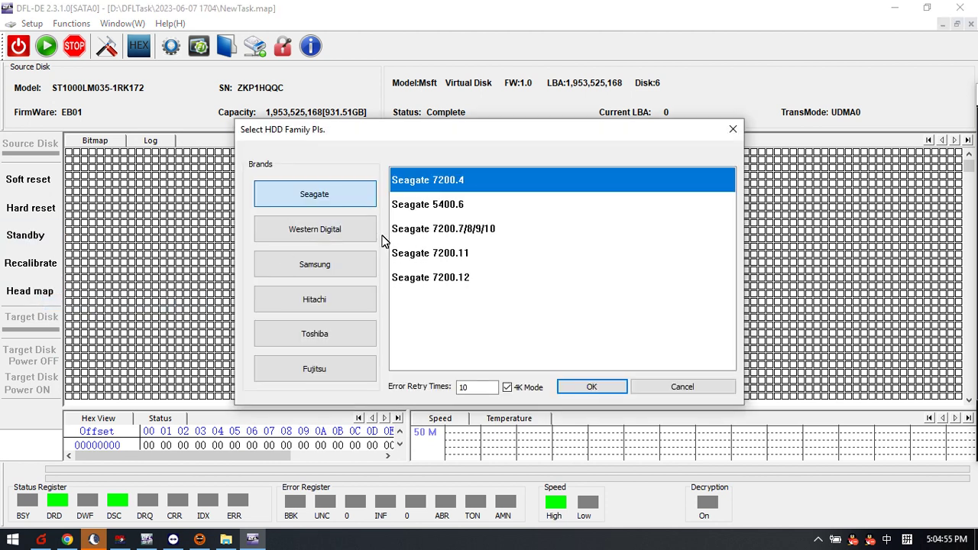
click(450, 281)
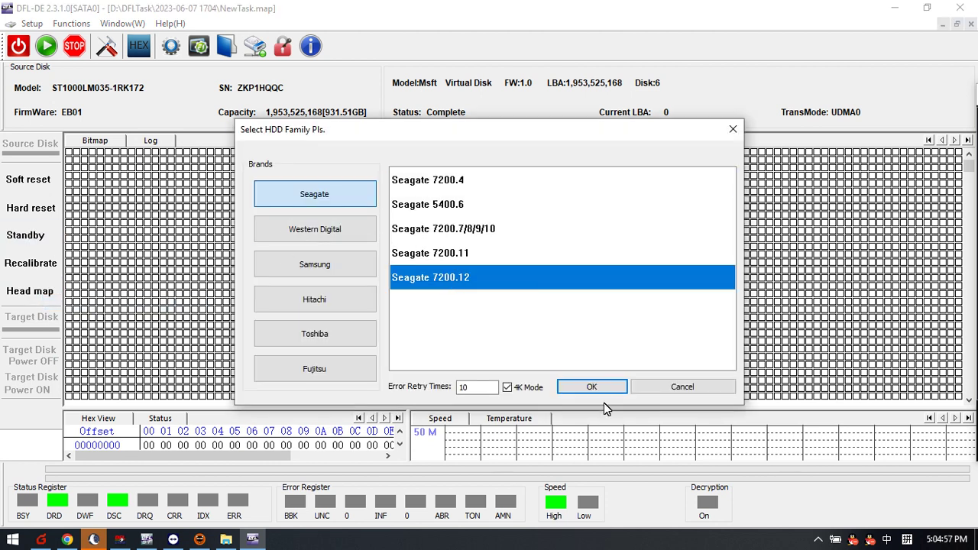
click(591, 387)
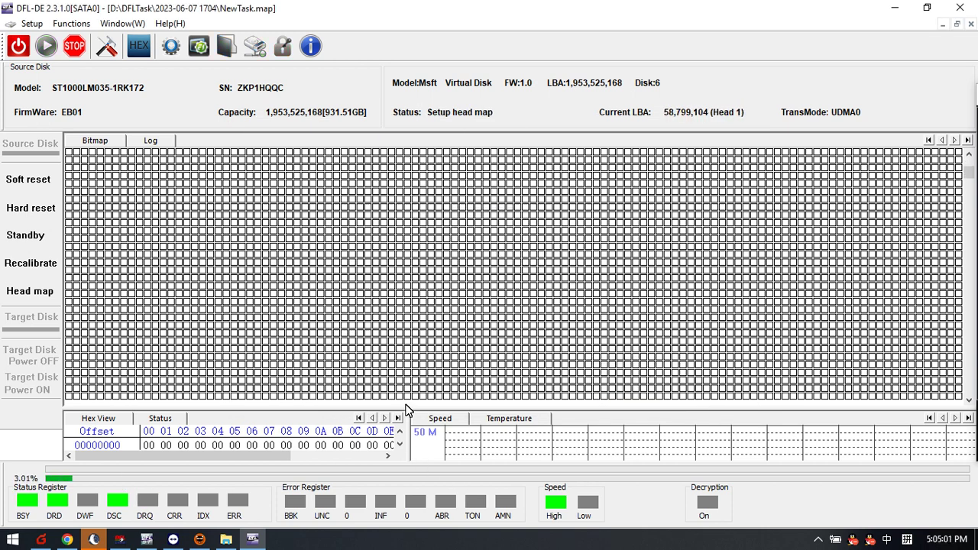
drag(405, 410, 405, 294)
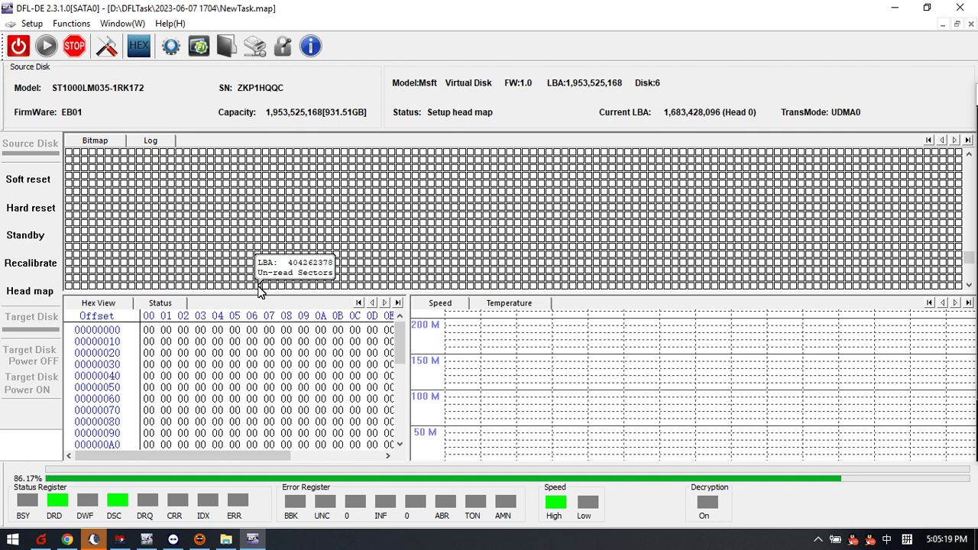
Check the task log for the outcome of the head map setup.
click(47, 296)
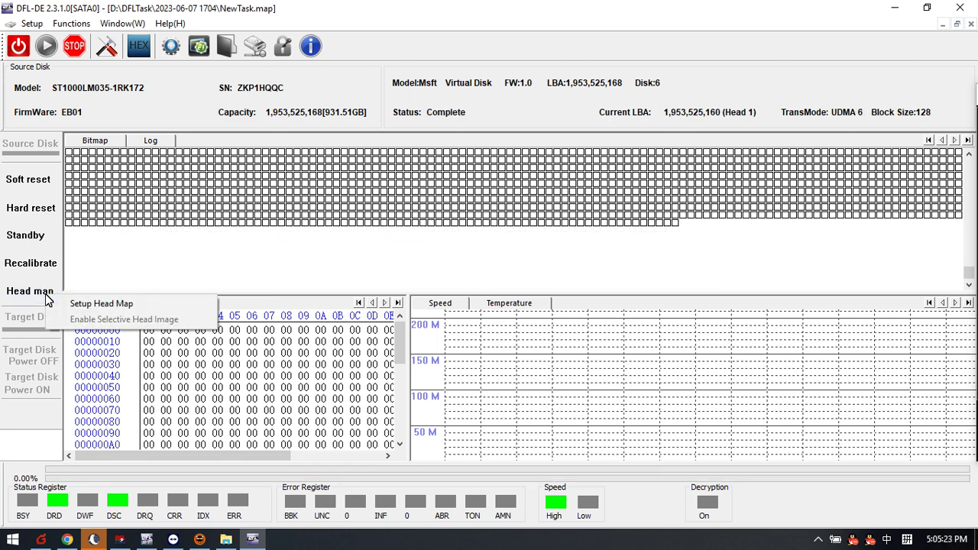
click(184, 250)
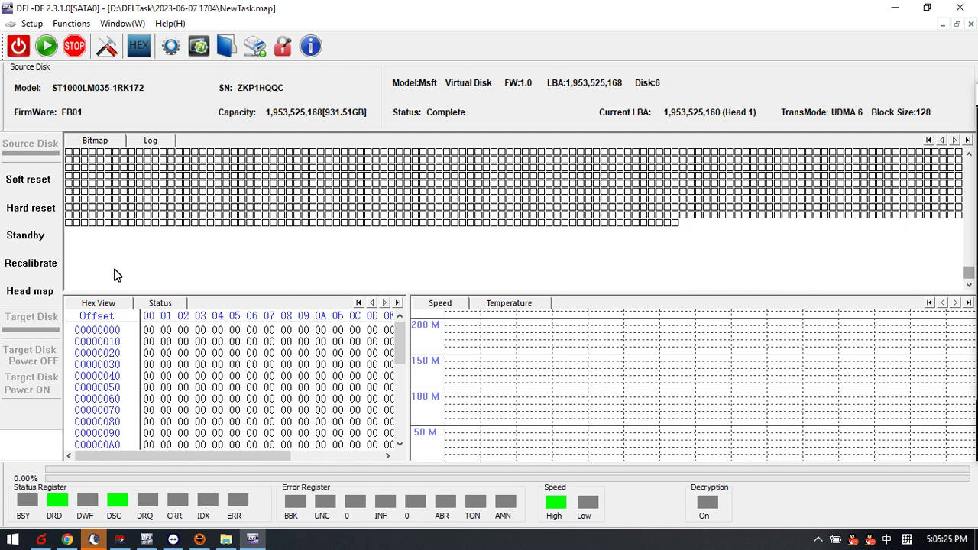
click(160, 145)
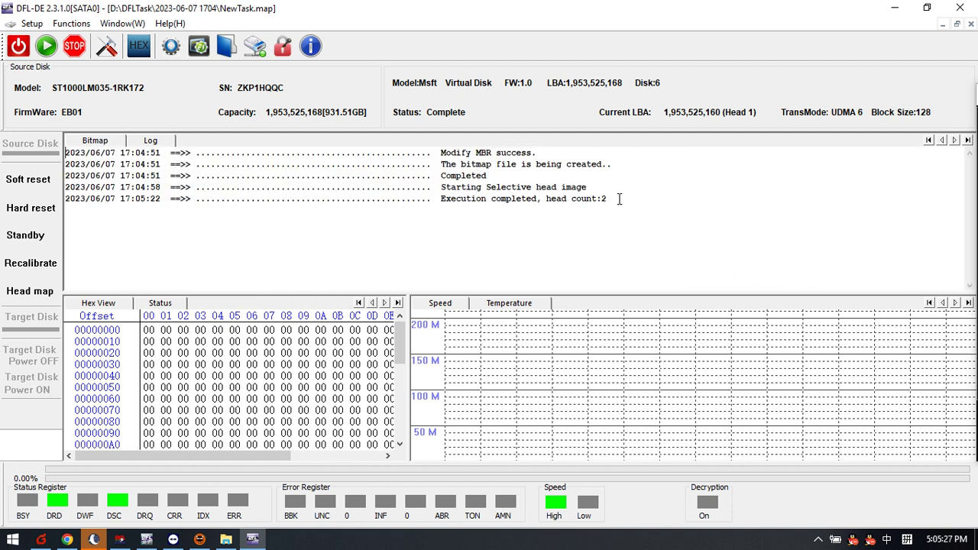
drag(619, 198, 394, 200)
click(323, 234)
Exclude Head 1 from the selective head image, keeping only Head 0 enabled.
click(46, 295)
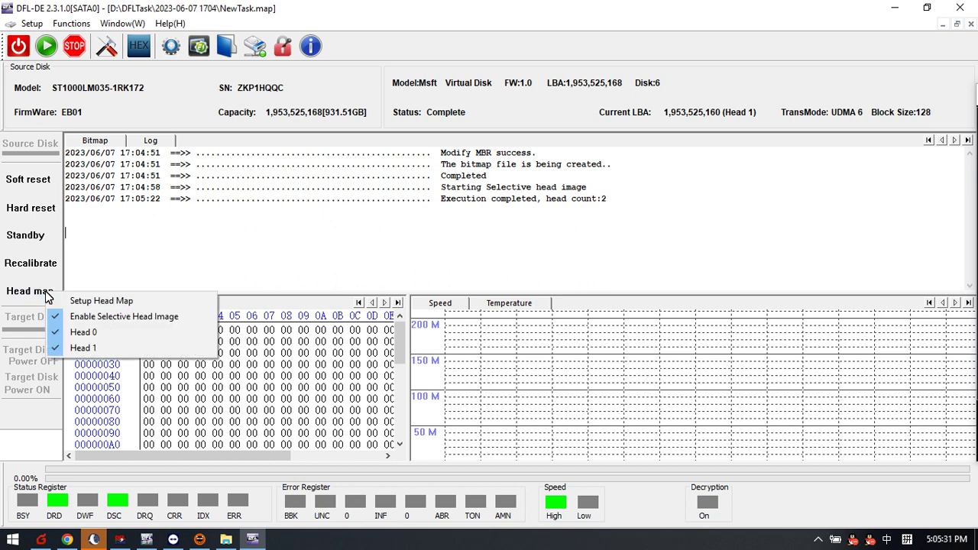
click(90, 349)
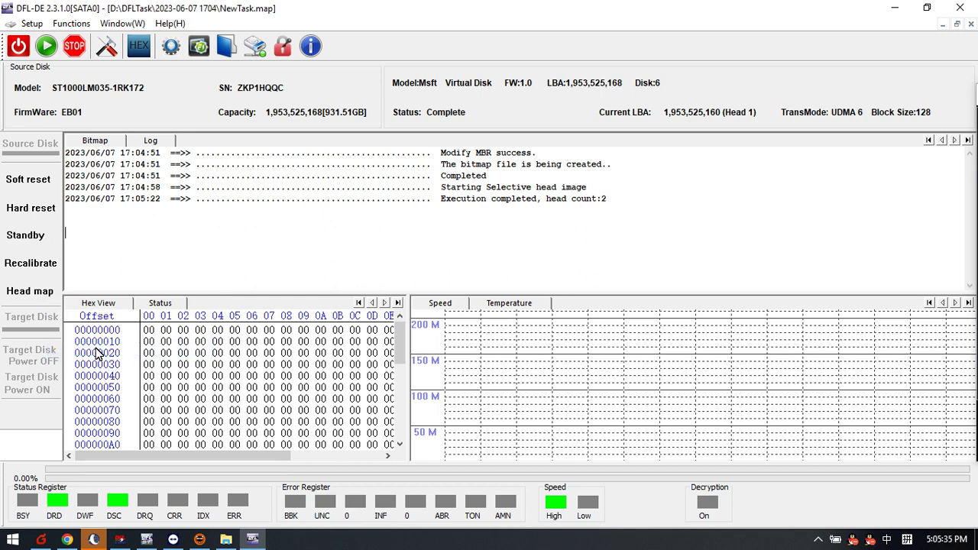
click(50, 295)
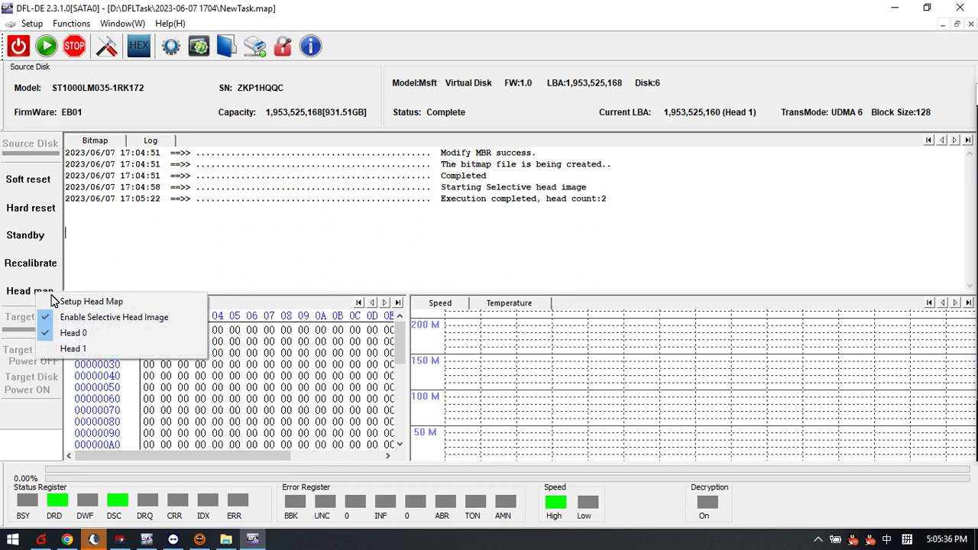
click(91, 353)
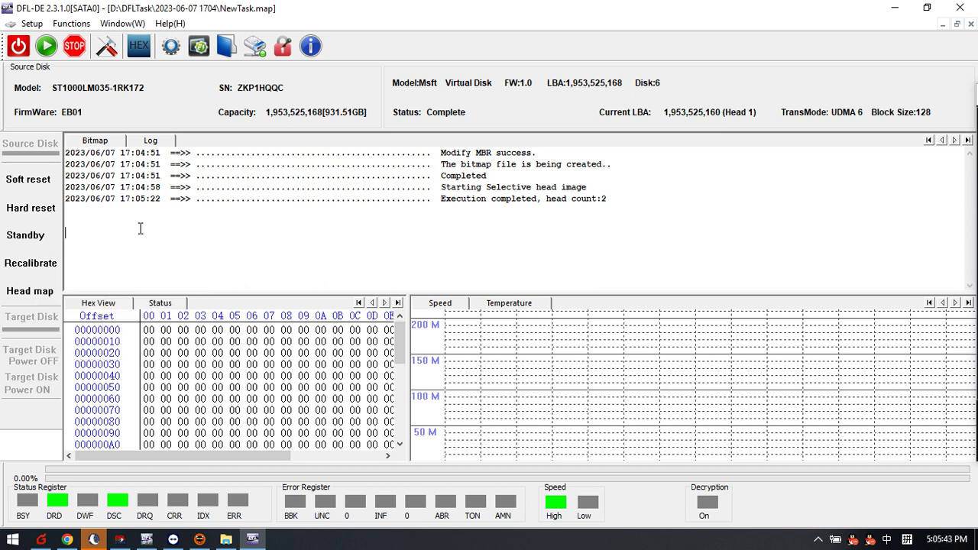
Enable Start Head Settings in the Seagate physical head map settings and save the imaging settings.
click(111, 50)
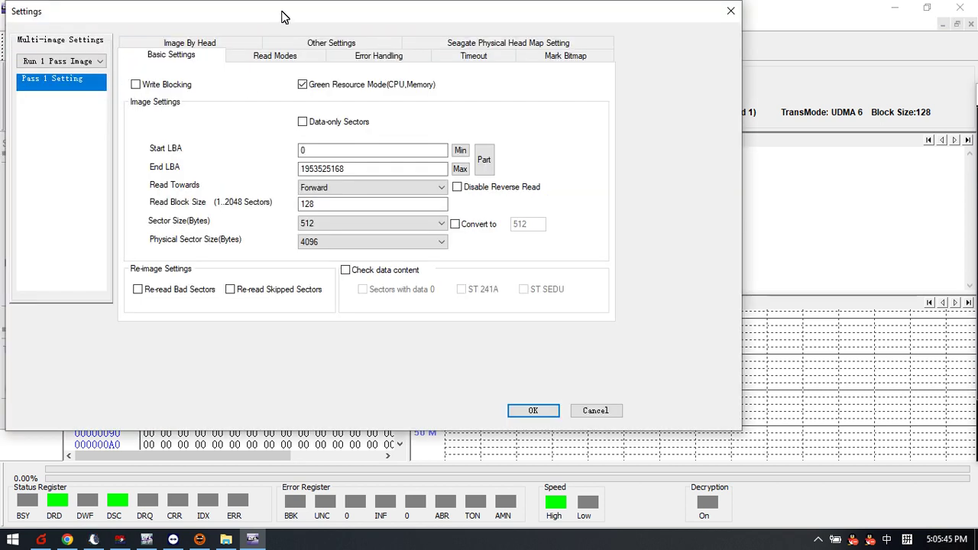
drag(281, 12, 364, 42)
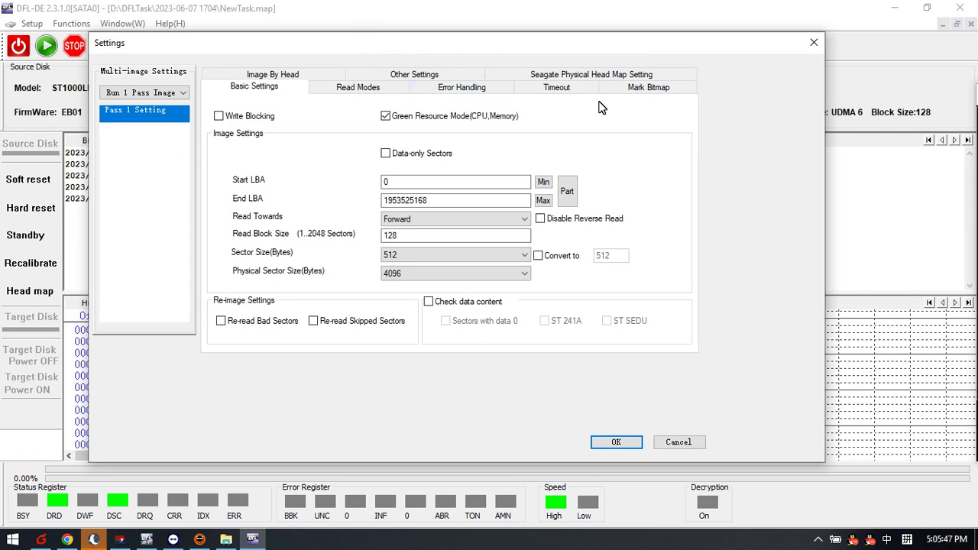
click(590, 76)
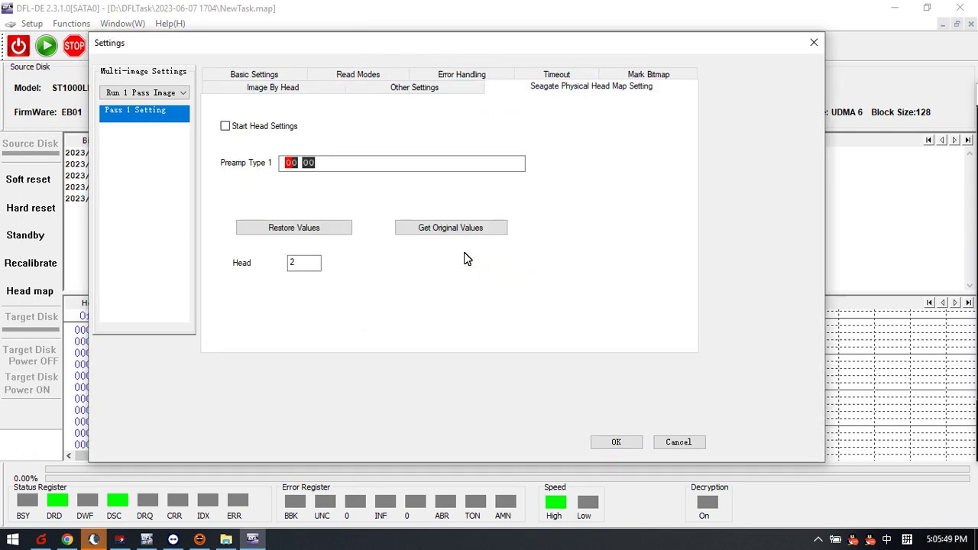
click(298, 172)
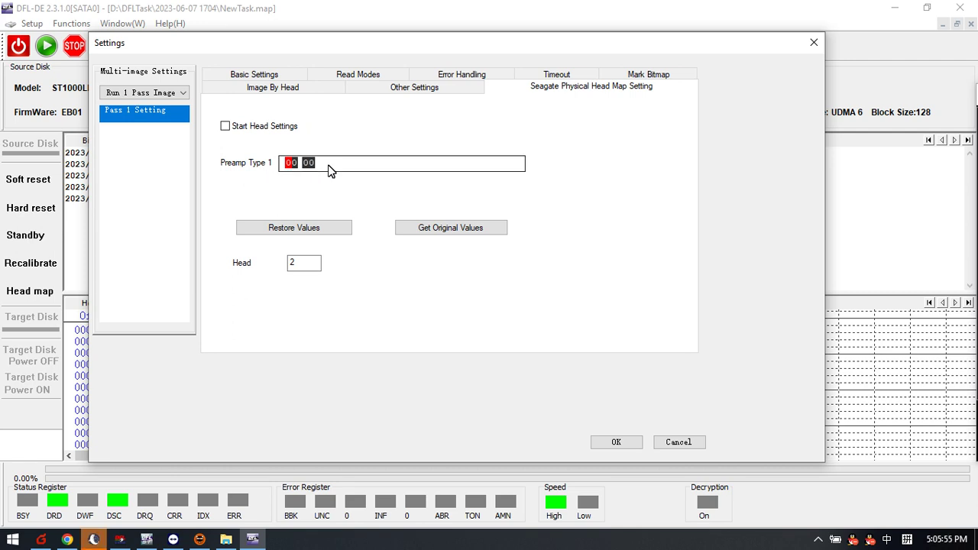
drag(315, 42, 337, 80)
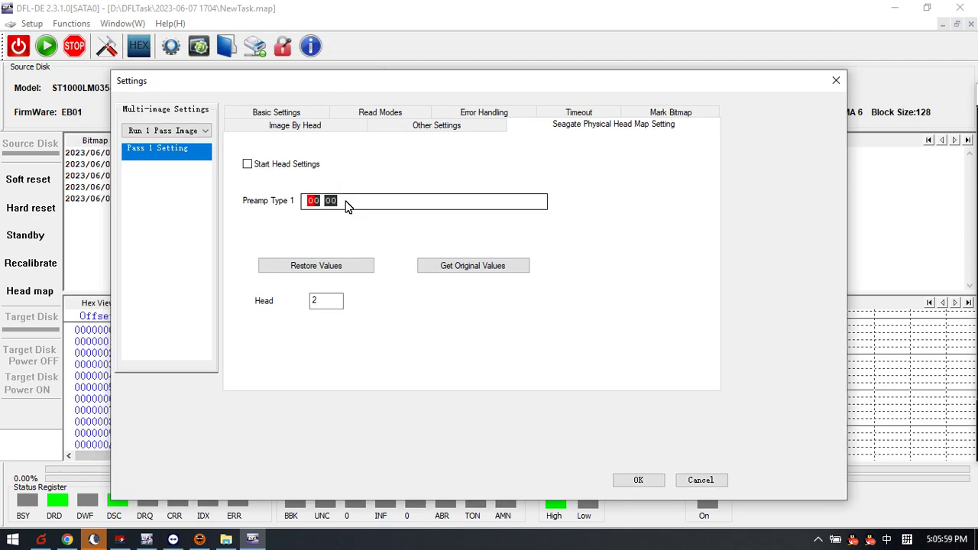
click(247, 164)
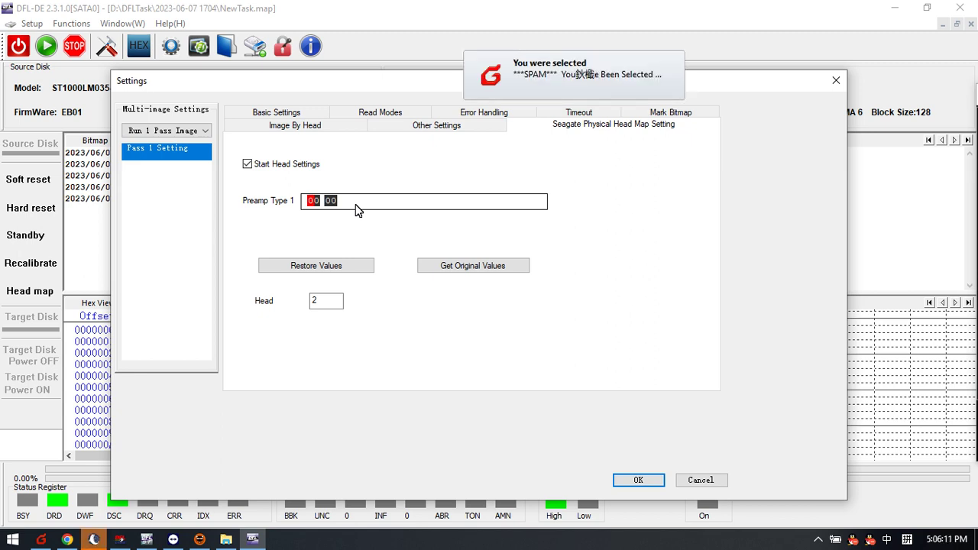
click(675, 60)
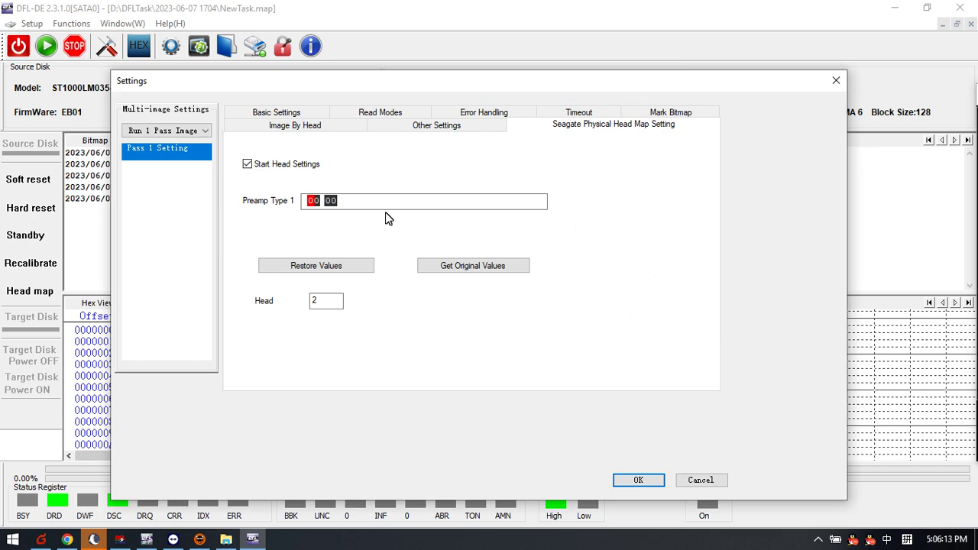
click(639, 480)
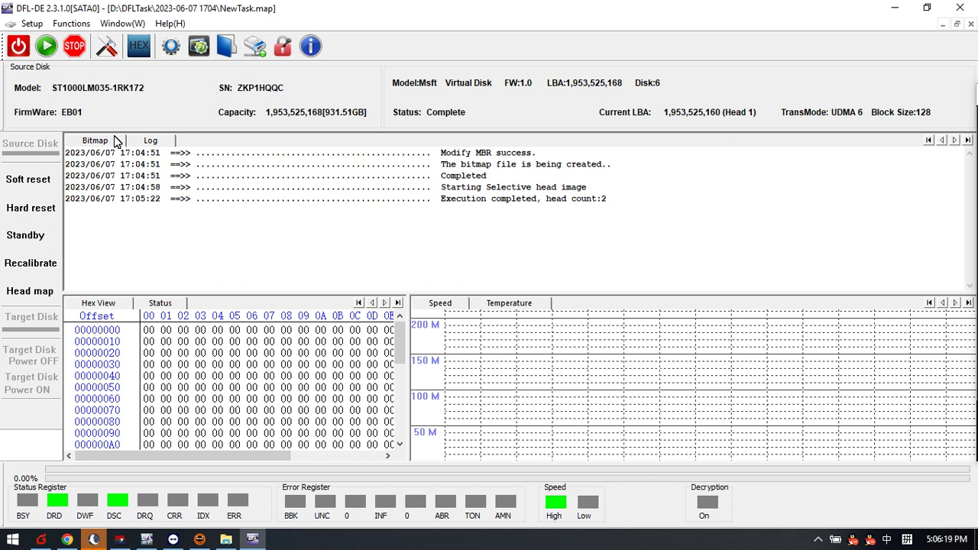
Try to set the second Preamp Type 1 value to 1 in the Seagate physical head map settings, discarding the change.
click(43, 291)
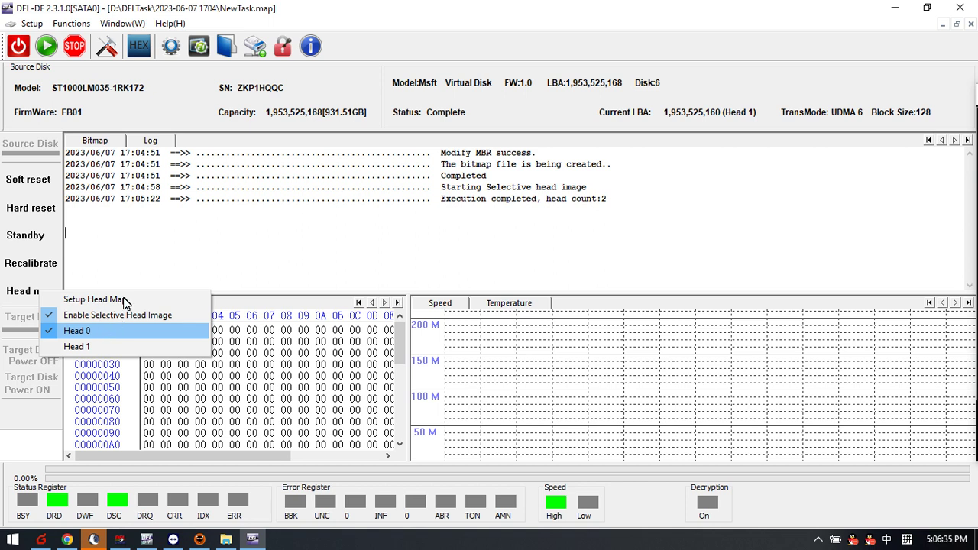
click(113, 52)
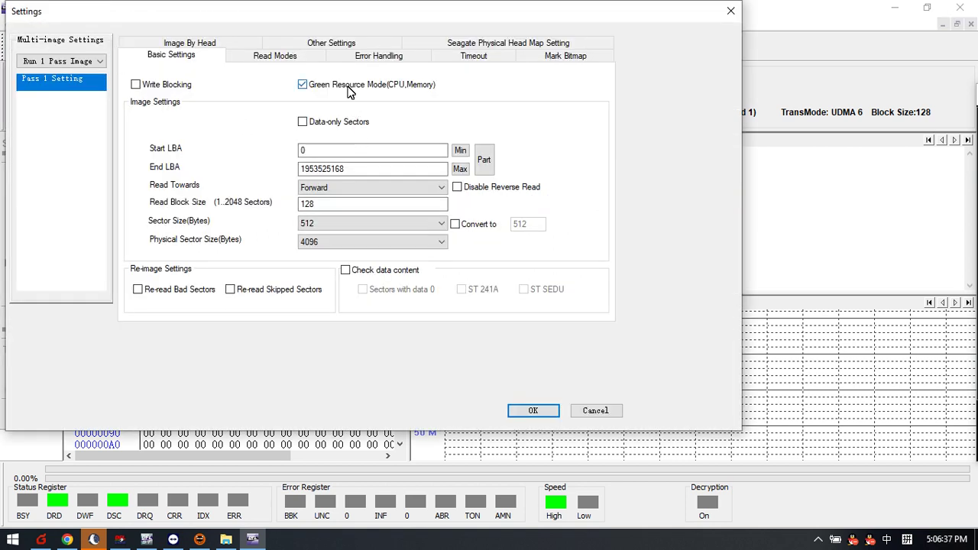
click(489, 45)
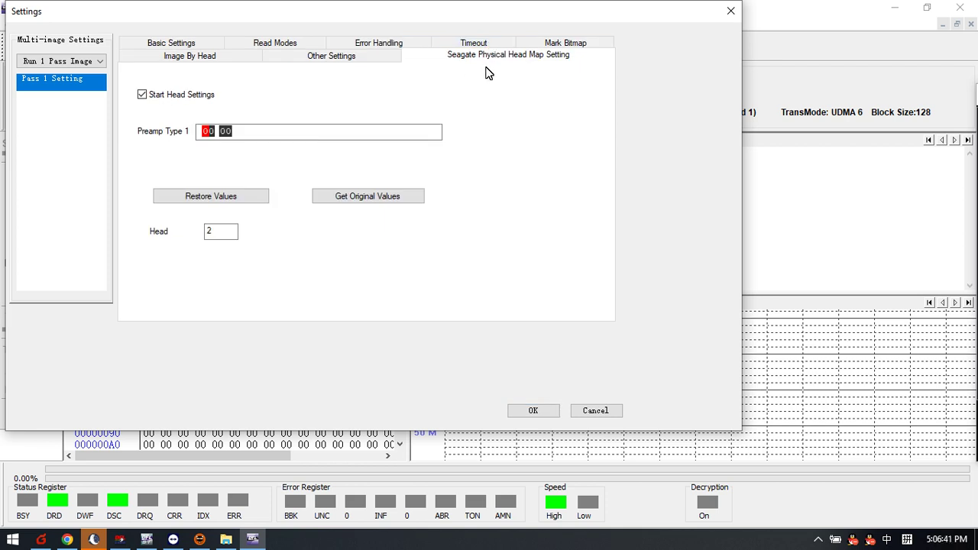
click(243, 135)
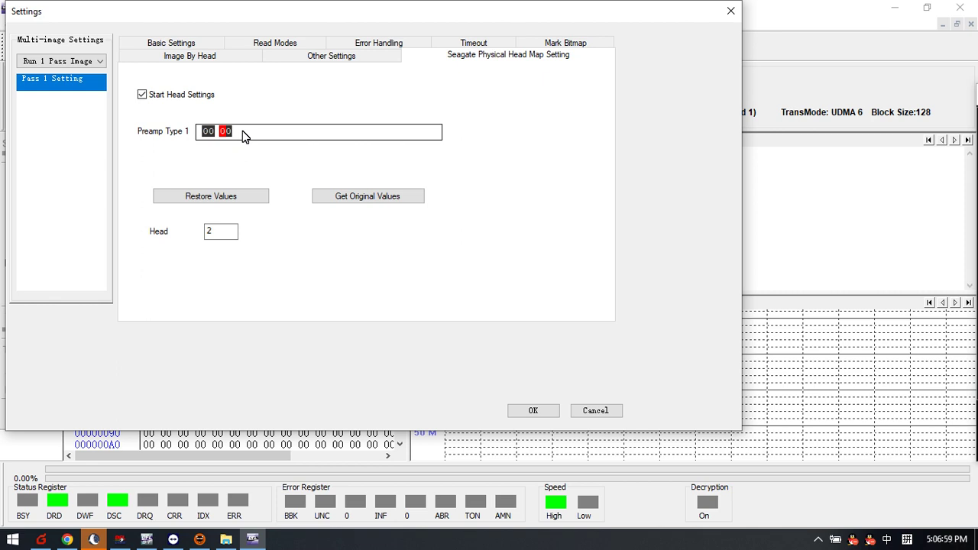
text(1)
key(Tab)
click(595, 410)
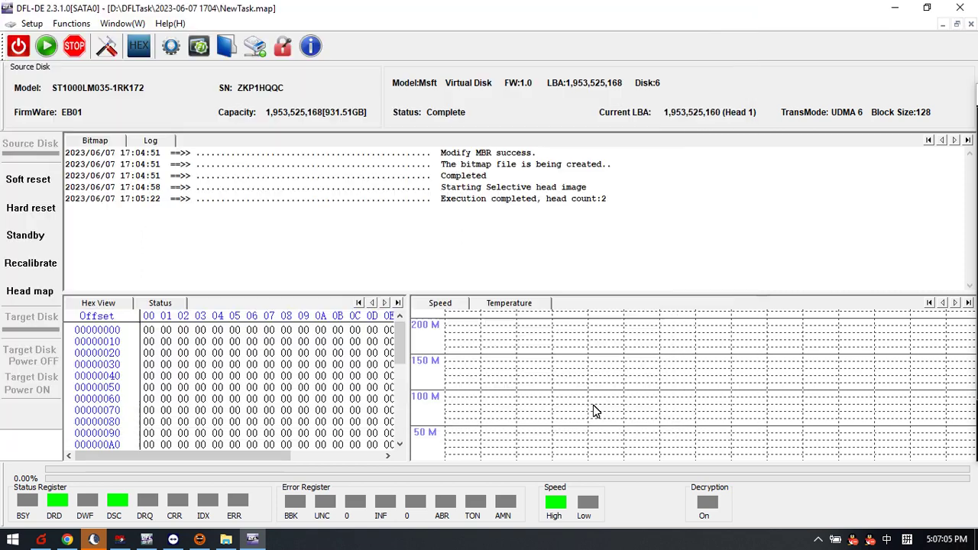
Clear the Preamp Type 1 values and try to retrieve the original ones, discarding the changes to the settings.
click(106, 46)
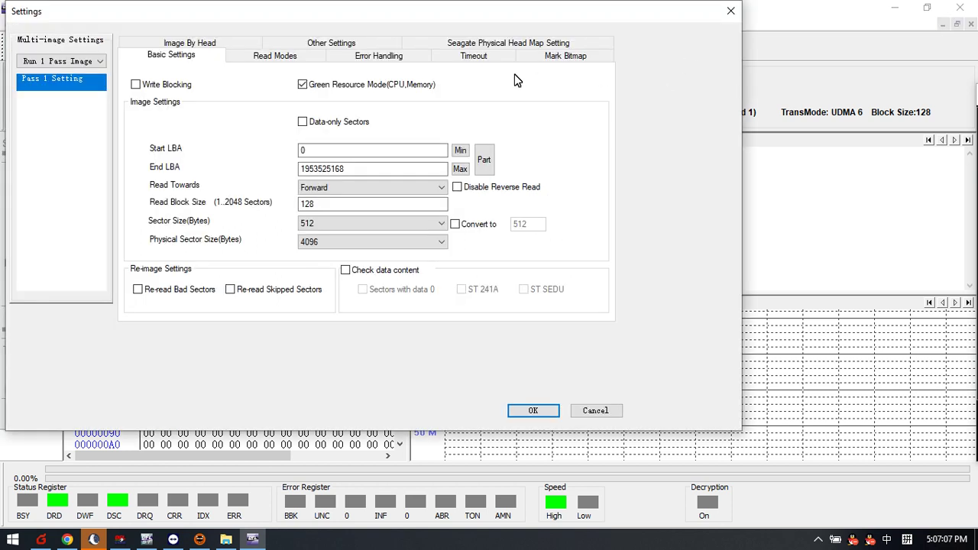
click(495, 46)
click(224, 132)
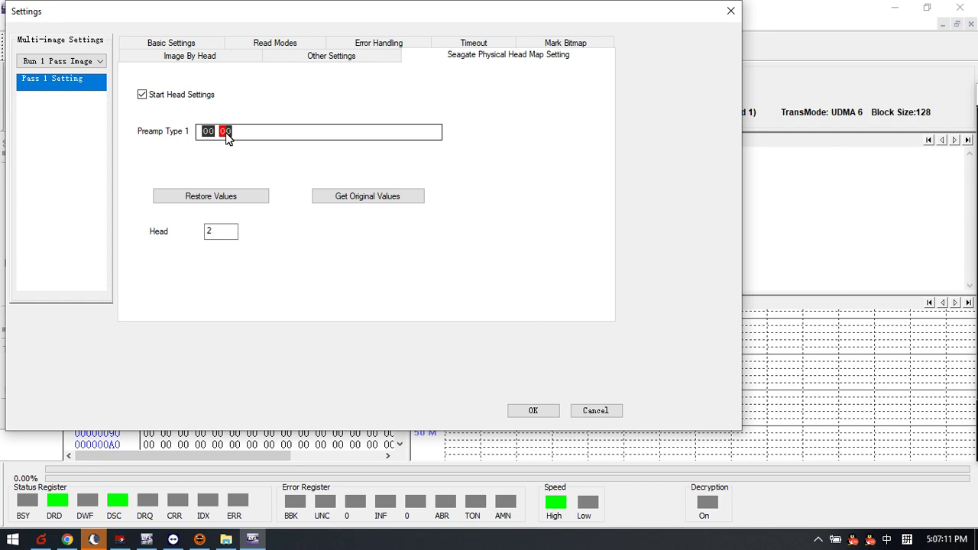
text(1)
key(BackSpace)
key(BackSpace)
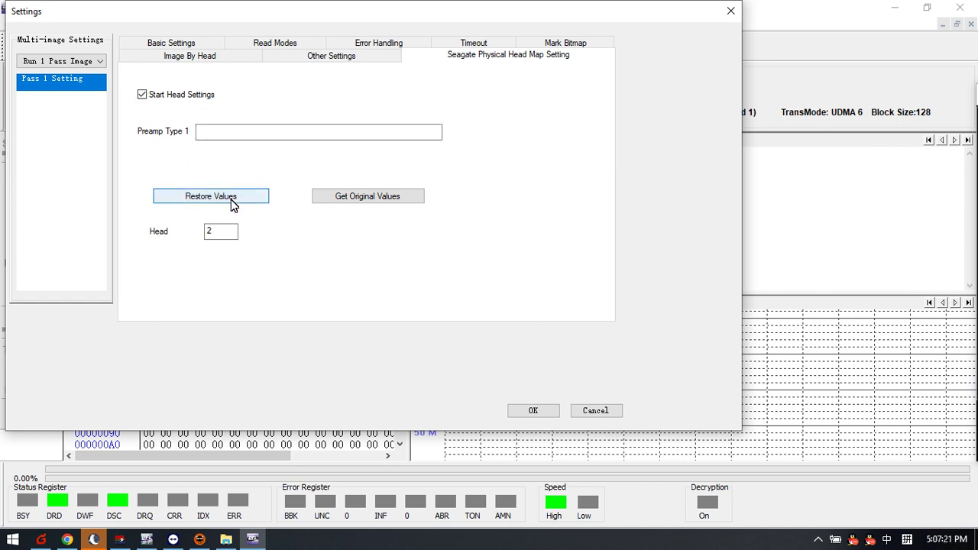
click(364, 202)
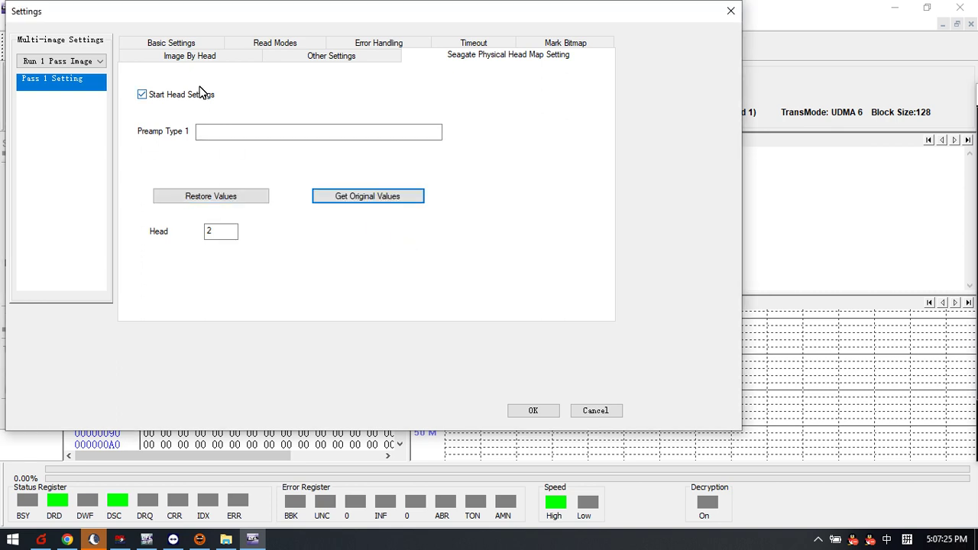
click(192, 45)
click(486, 44)
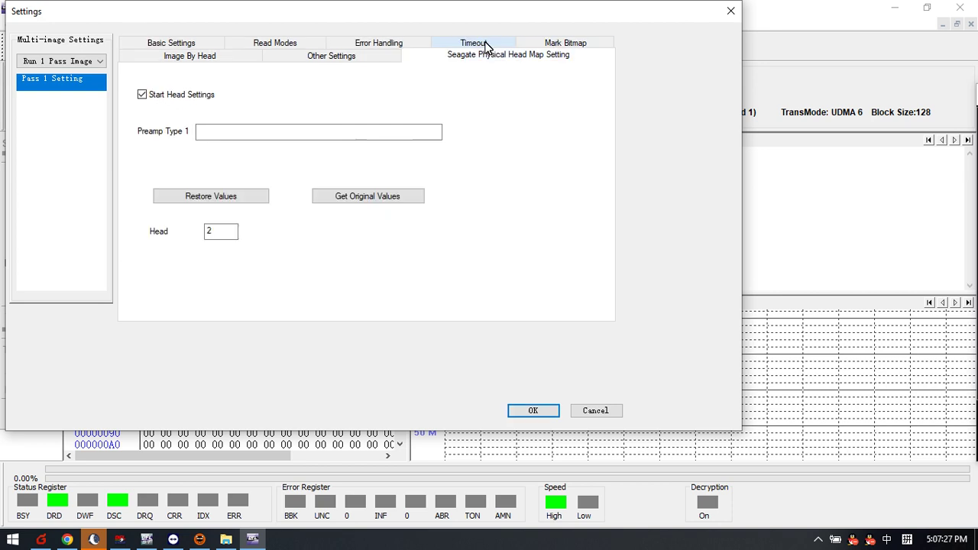
click(602, 419)
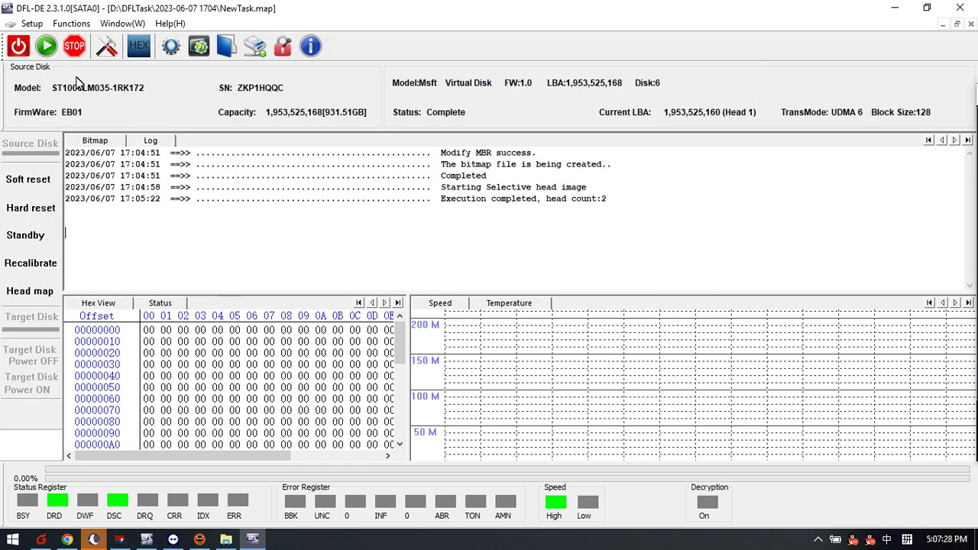
Try to set the second Preamp Type 1 value to 01, discard the change, and return to the sector bitmap.
click(103, 40)
click(488, 43)
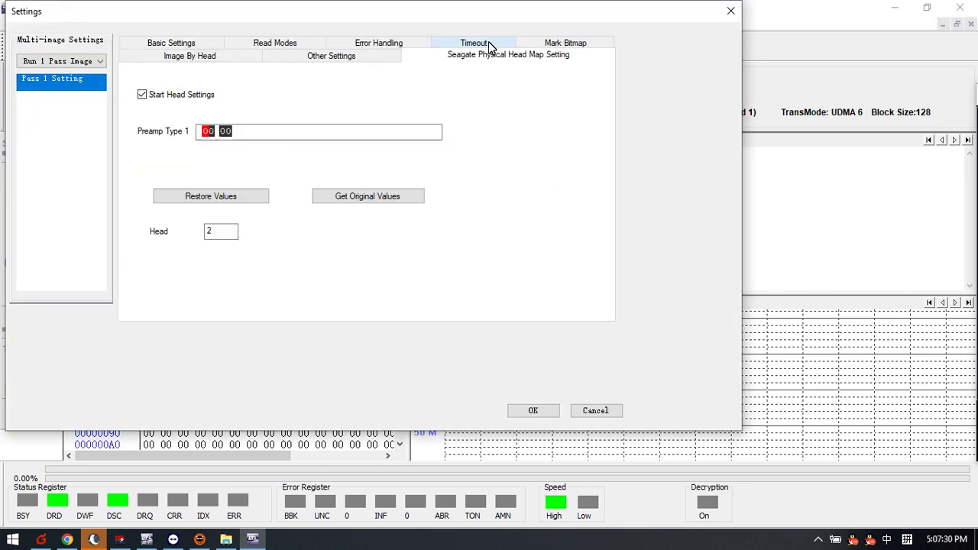
click(224, 132)
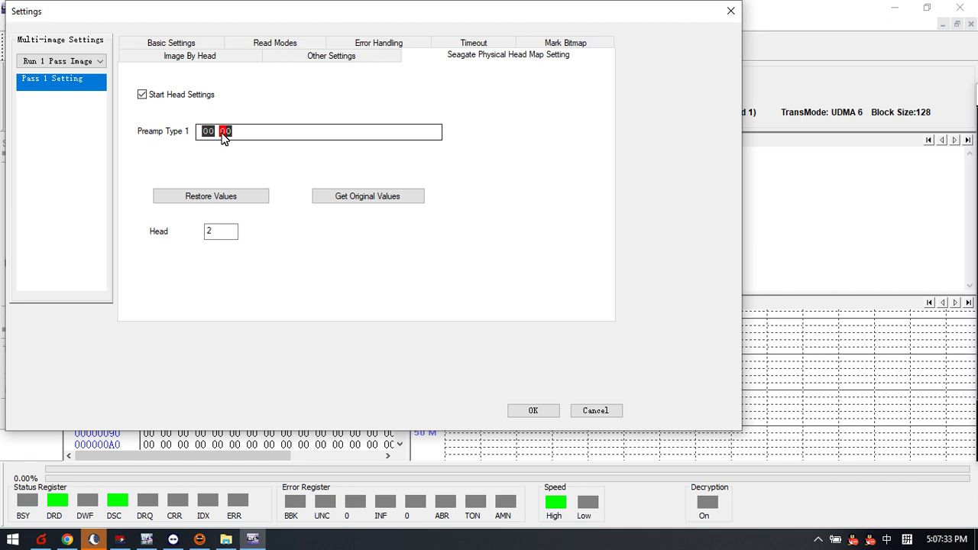
text(01)
click(602, 410)
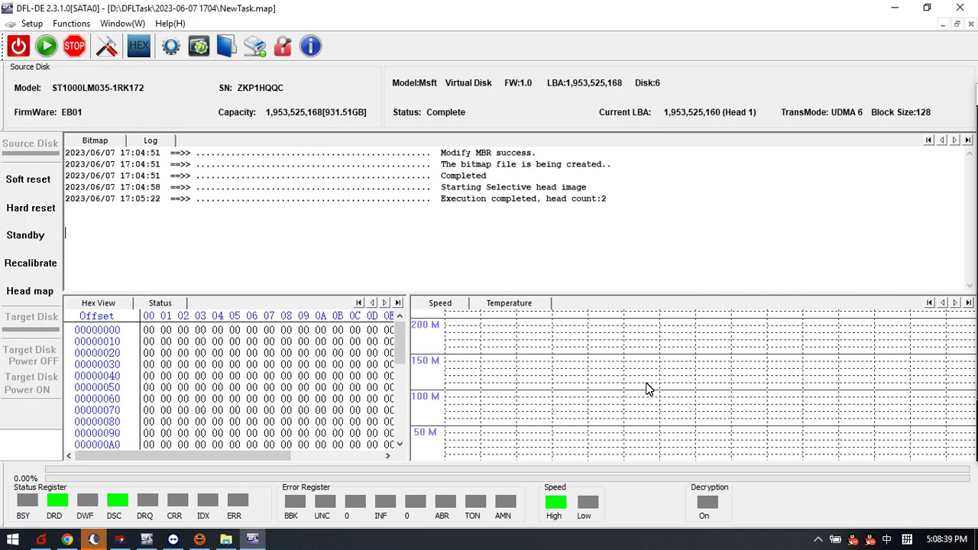
click(113, 145)
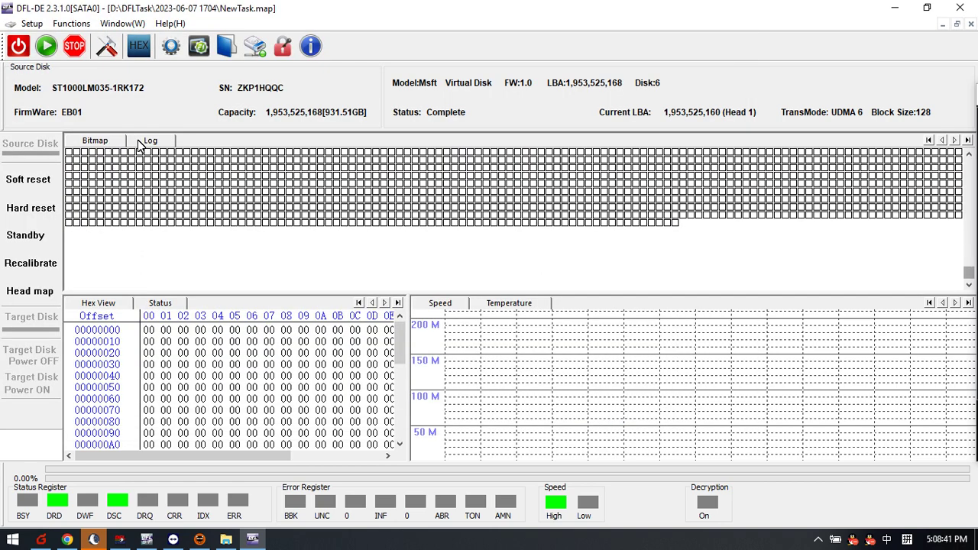
Switch to DFL-ST and check the ROM's physical and logical head maps in the ROM editor, leaving them unchanged.
mouse_move(254, 539)
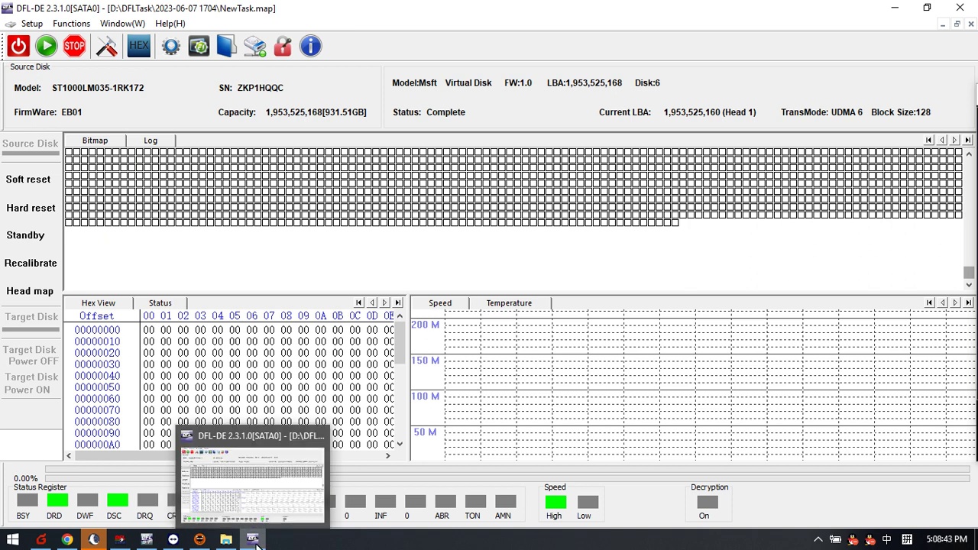
click(153, 545)
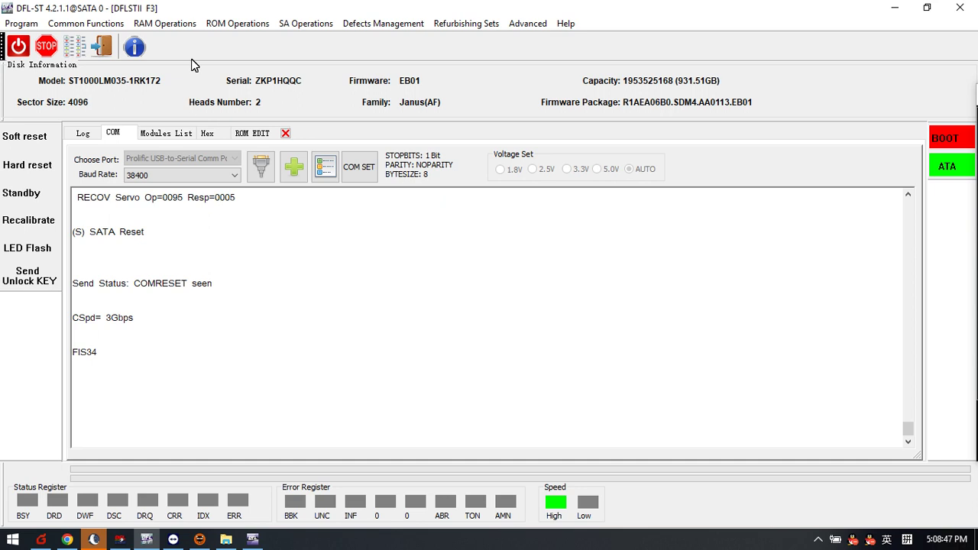
click(235, 23)
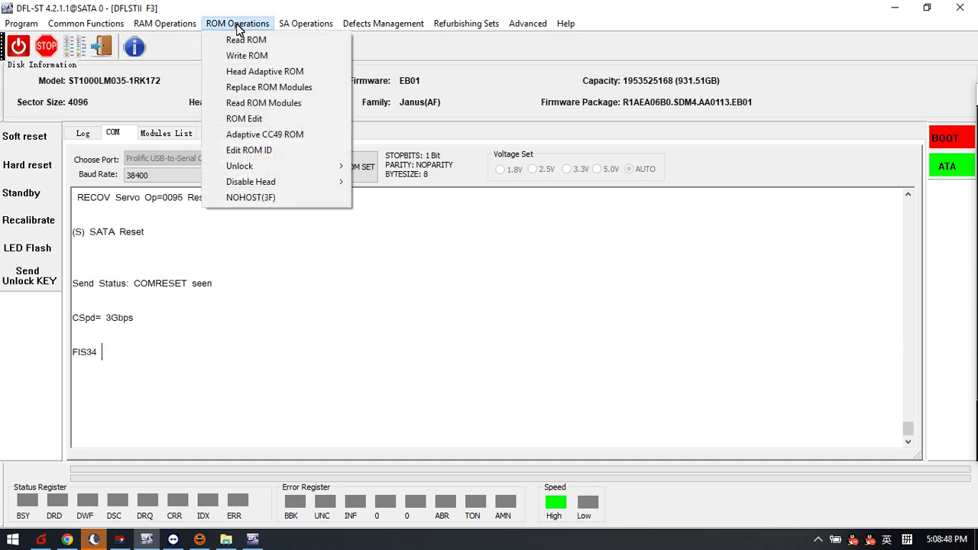
click(252, 120)
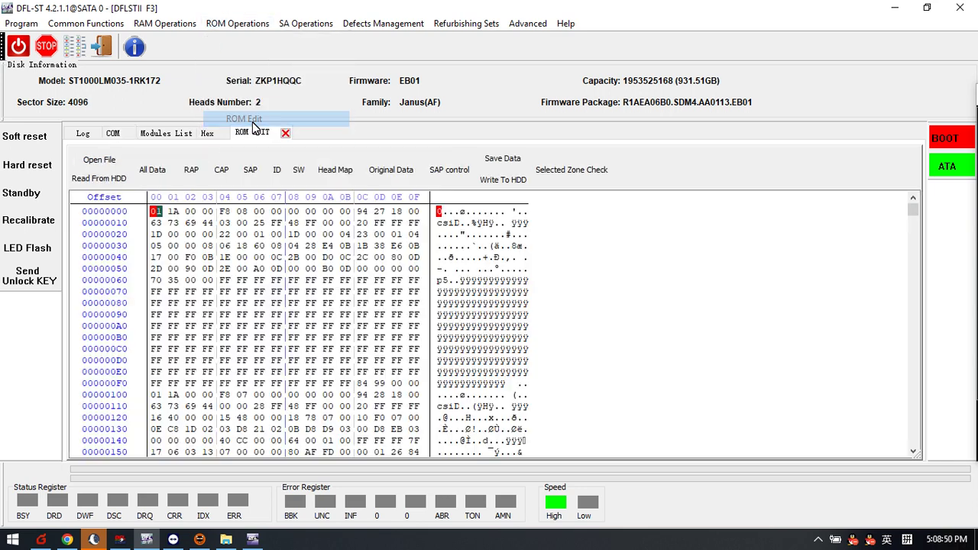
click(329, 173)
drag(476, 229, 393, 275)
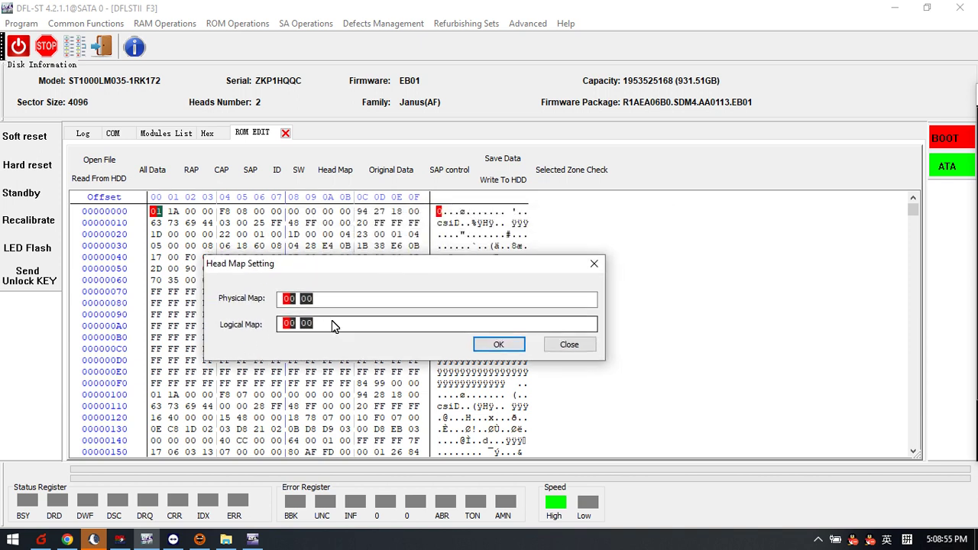
click(577, 346)
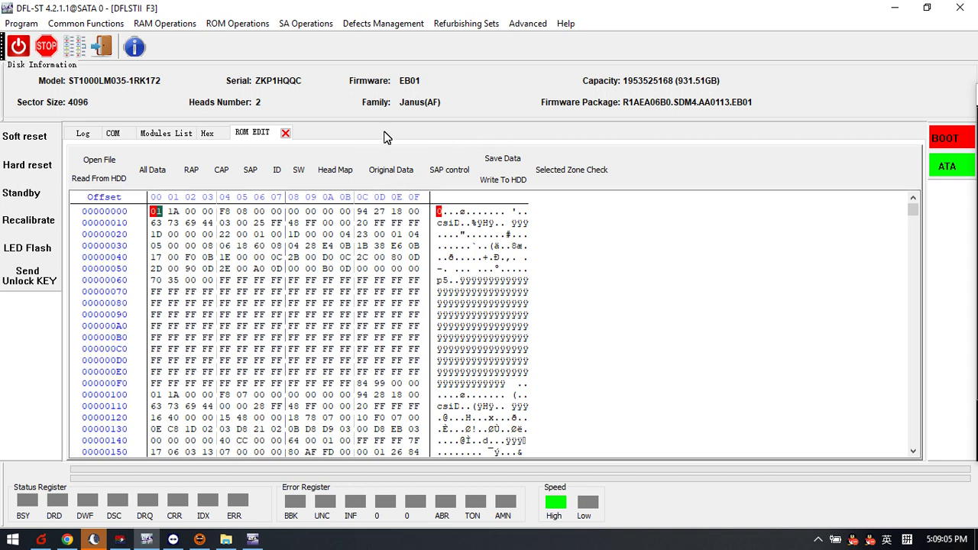
Switch to DFL-DE to check the Preamp Type 1 values in the Seagate physical head map settings, and return to DFL-ST's ROM editor.
click(252, 539)
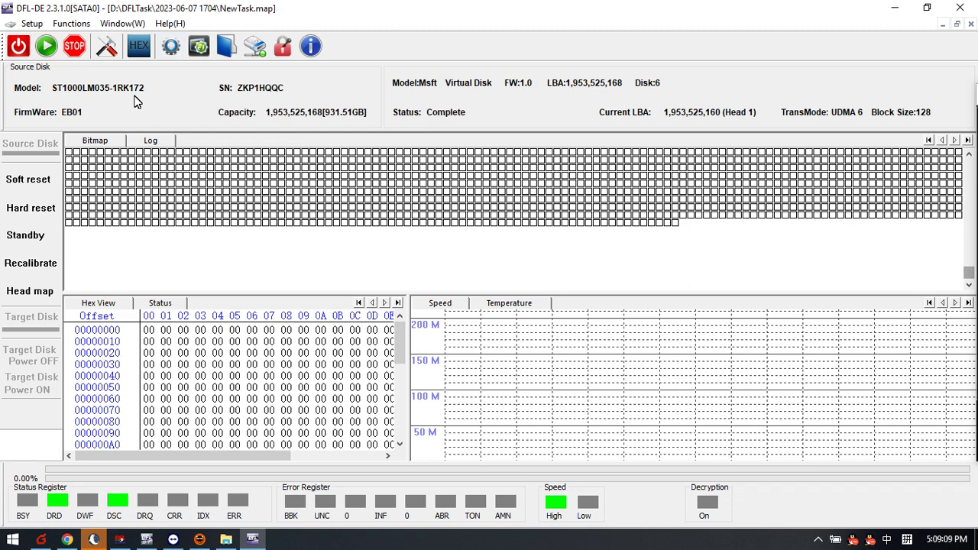
click(106, 45)
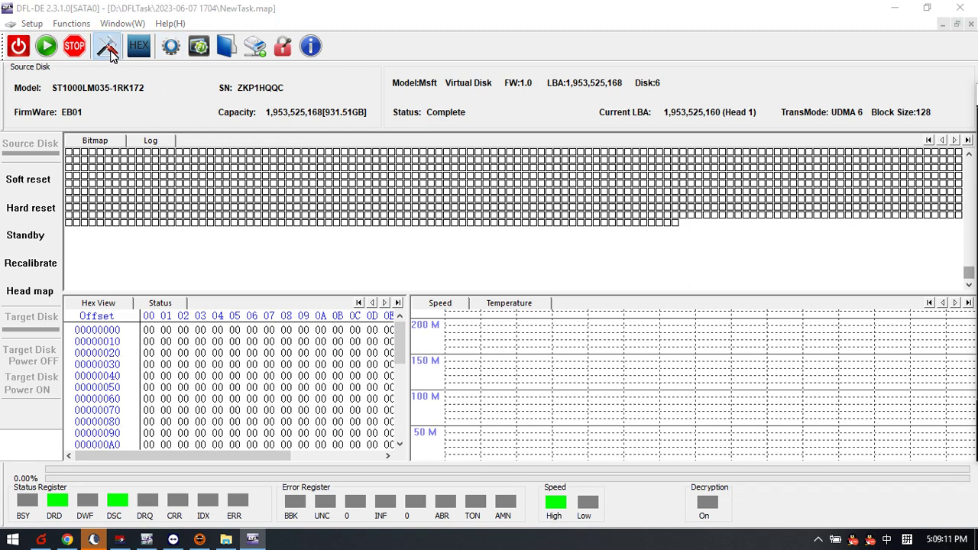
click(505, 44)
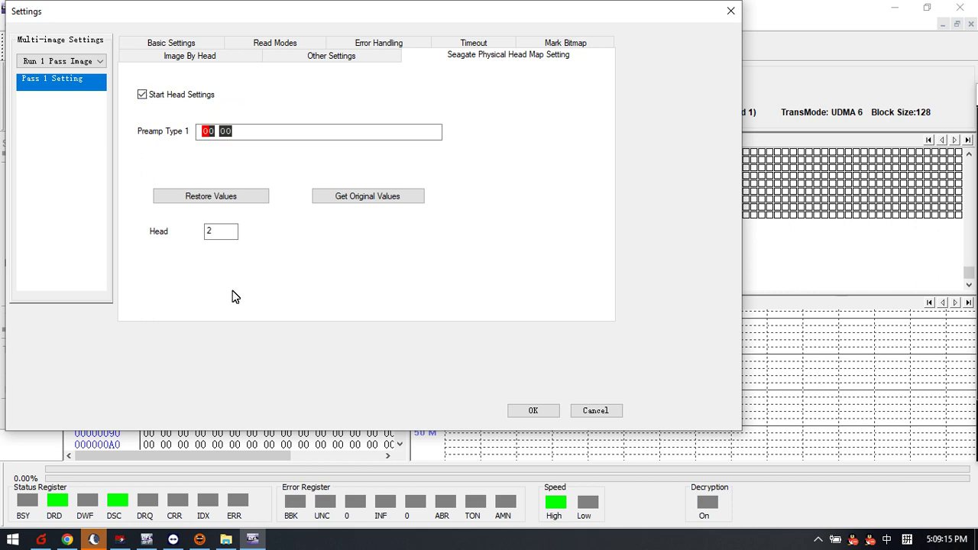
mouse_move(224, 541)
click(146, 539)
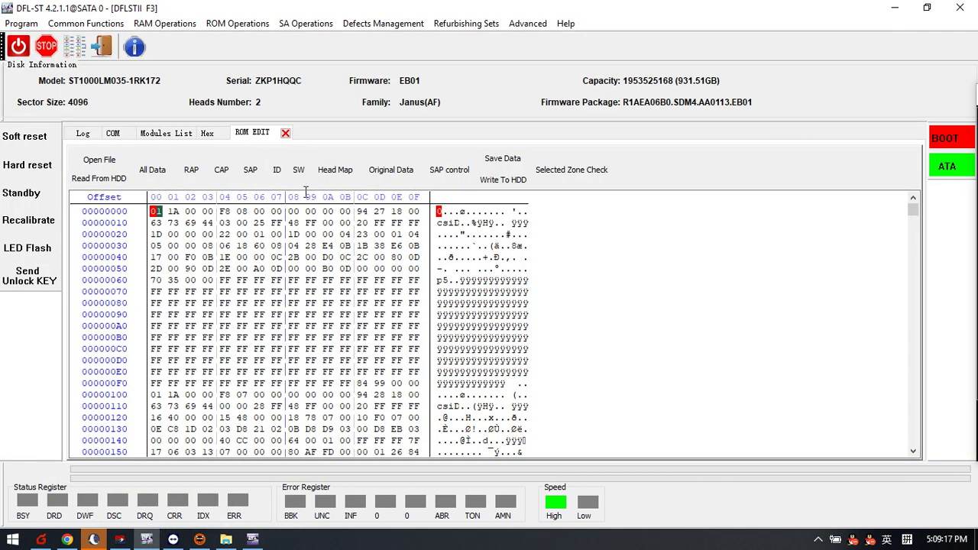